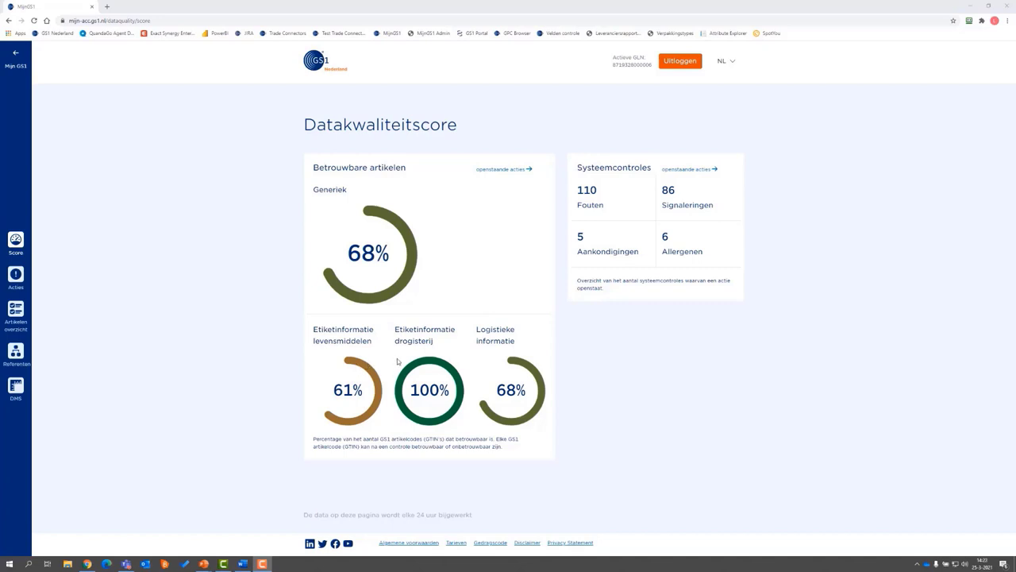
Step: Review the details and open actions of Test artikel 011 from the open actions for reliable articles, then close the article
click(495, 170)
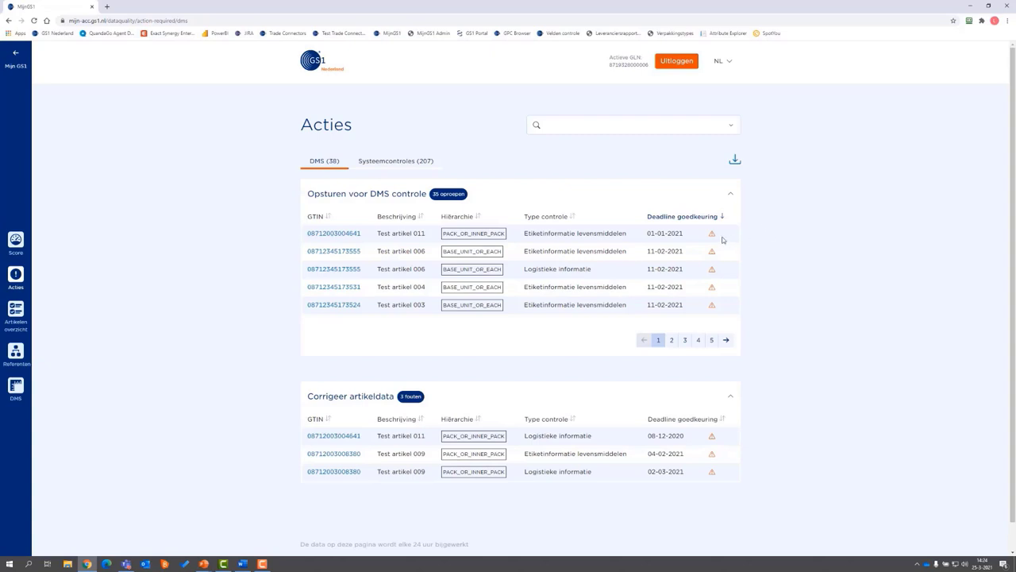
mouse_move(712, 236)
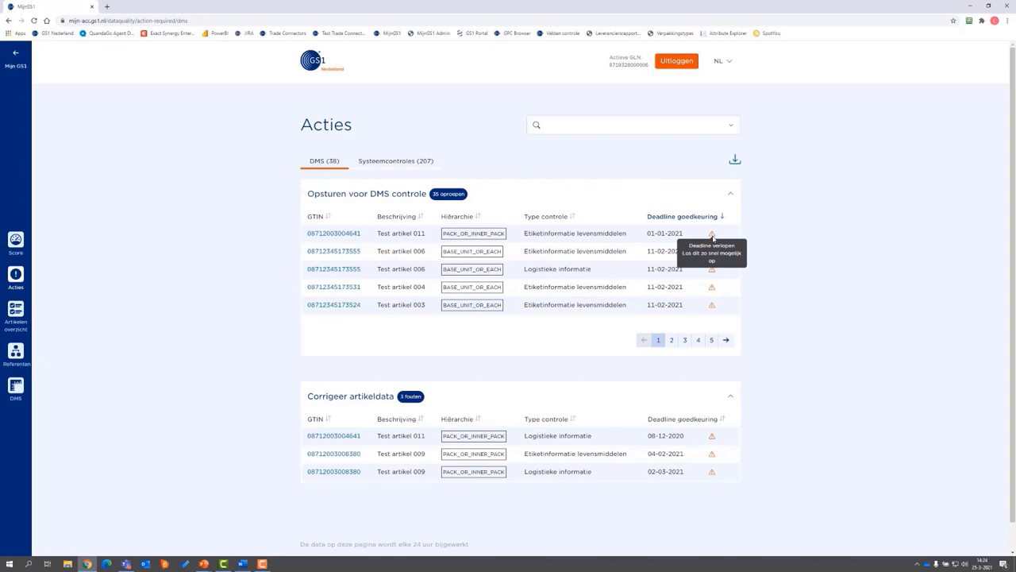
click(338, 234)
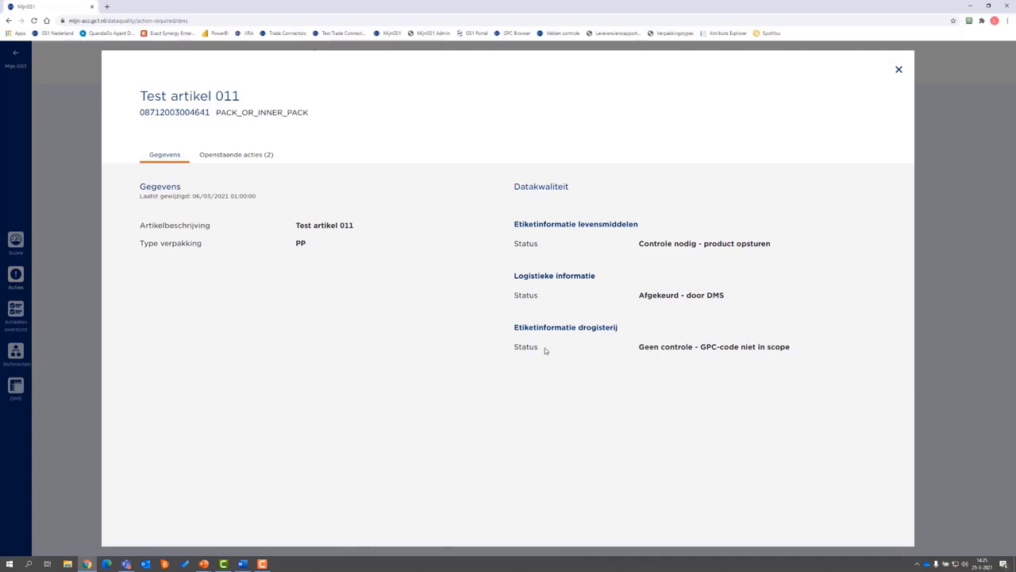
click(236, 155)
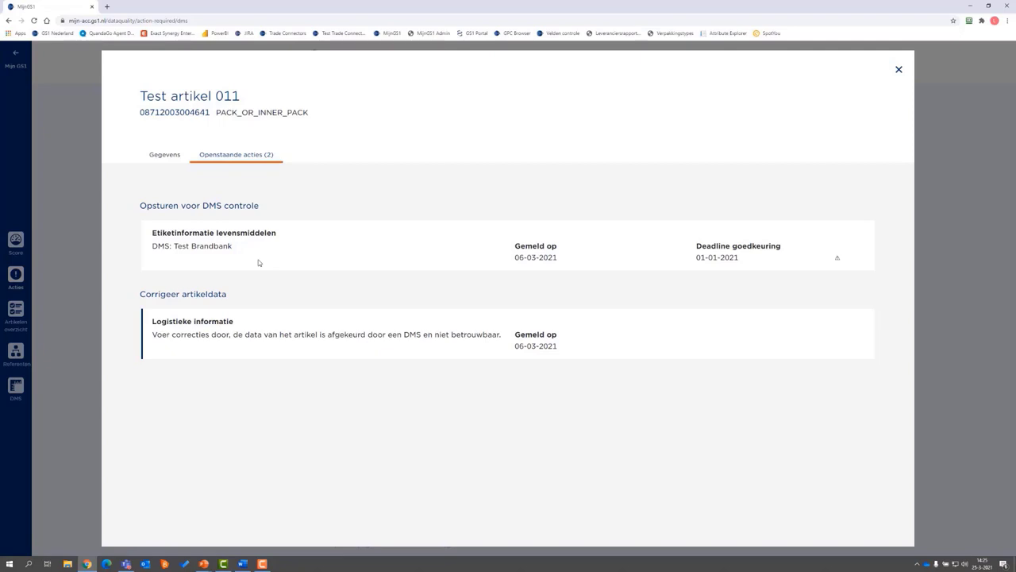
click(899, 69)
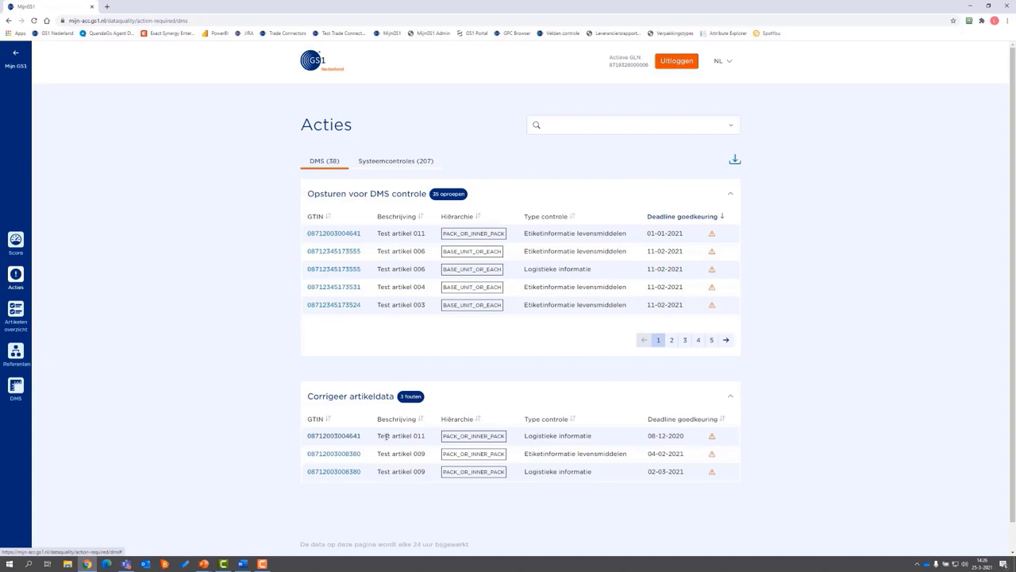
Step: Export the DMS actions list, inspect the downloaded spreadsheet in Excel at full size, and close it
click(590, 129)
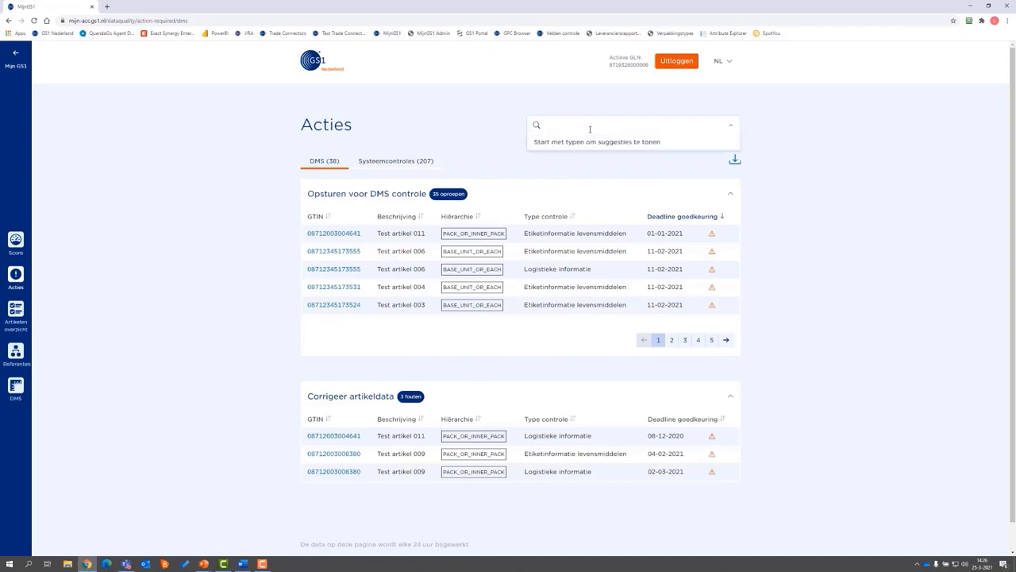
click(735, 161)
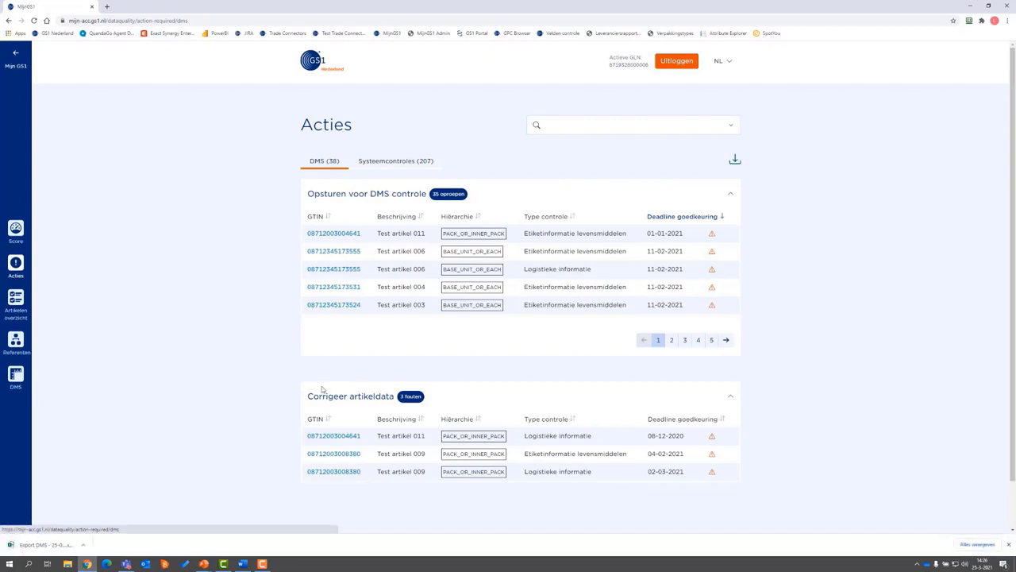
click(36, 543)
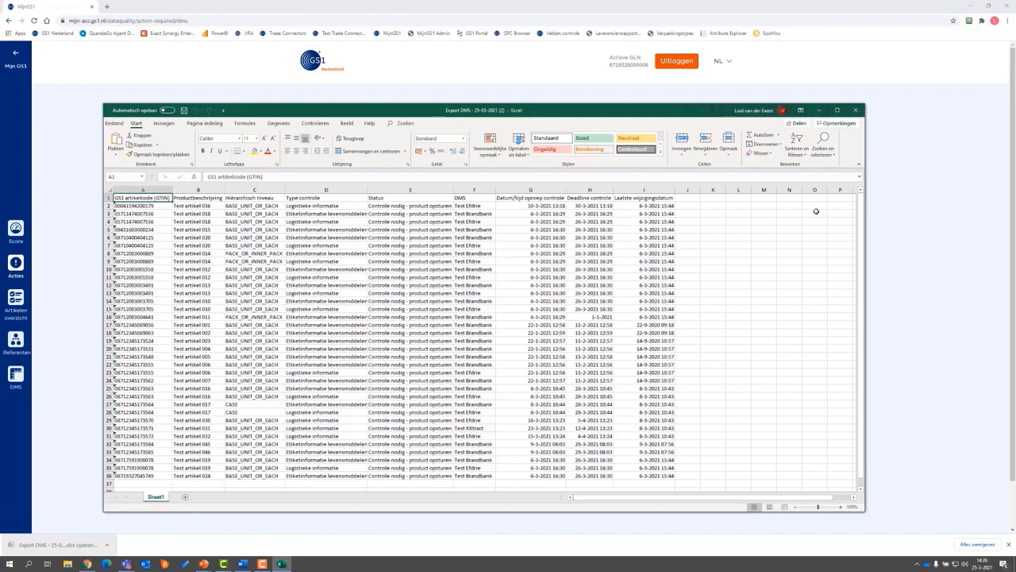
click(837, 110)
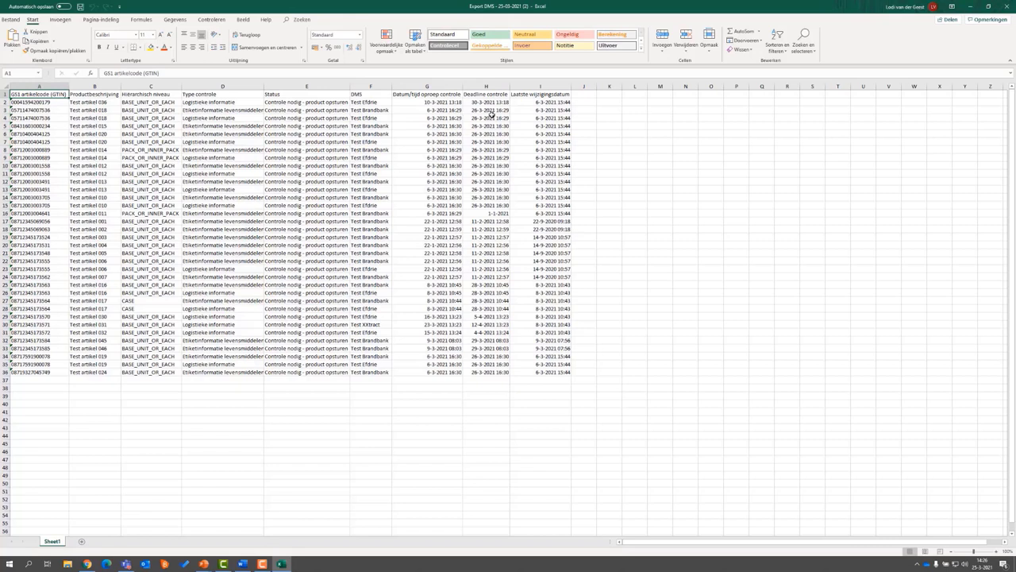
click(1004, 9)
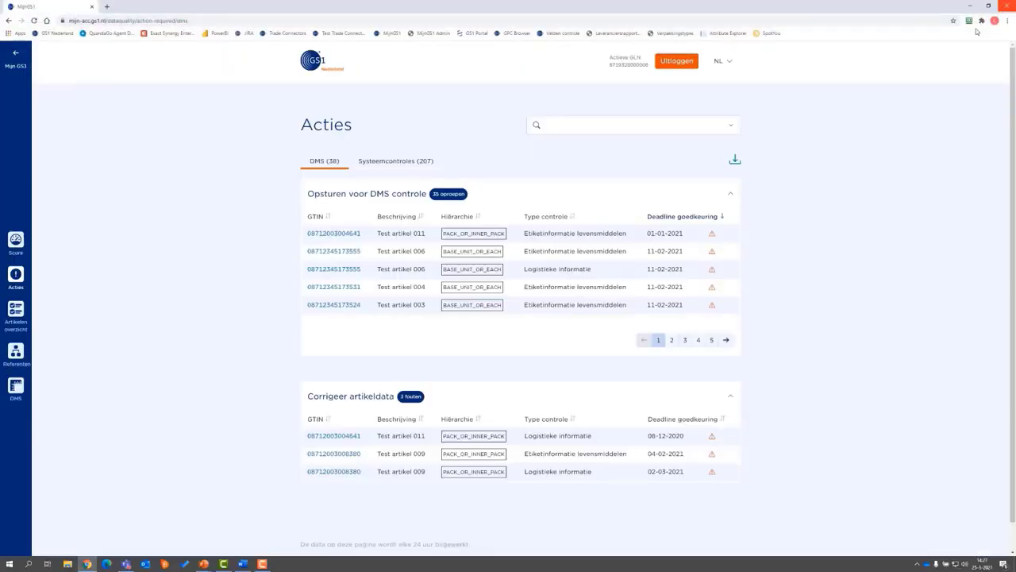
Step: Examine the system check actions, expanding announcement NL-V061 and signal NL-V240 to see their explanations and articles
click(418, 162)
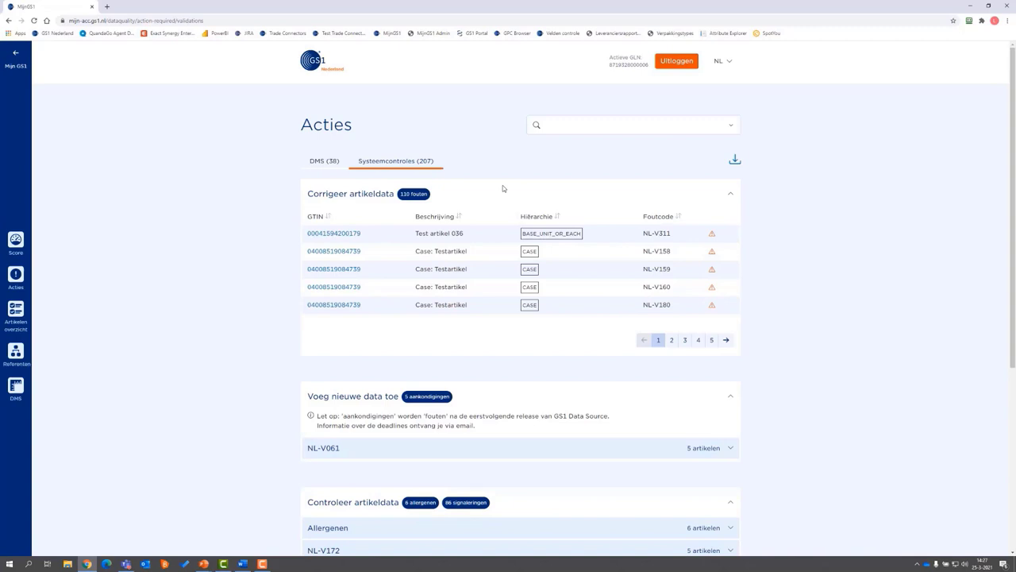
scroll(502, 188, down, 3)
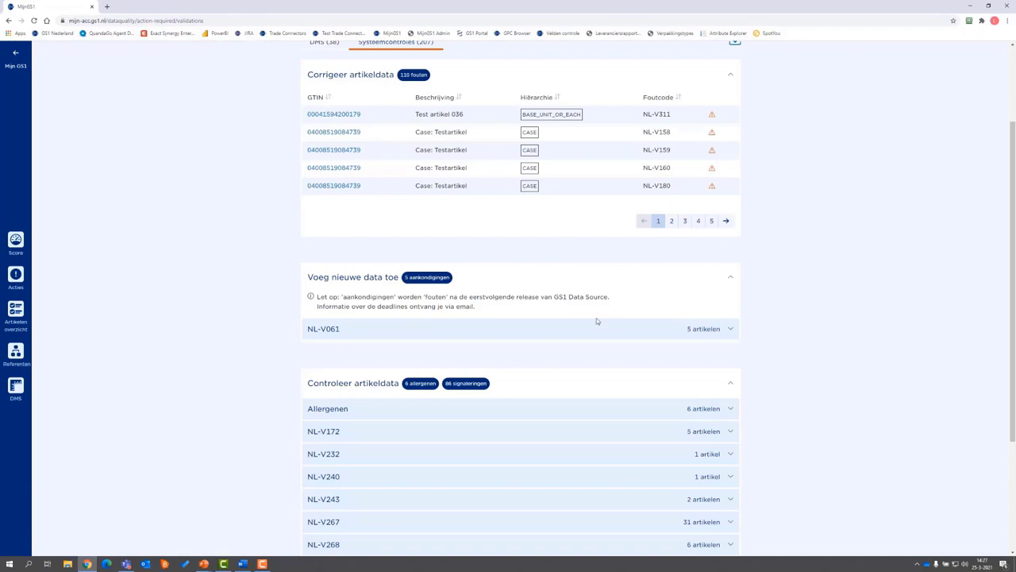
click(732, 330)
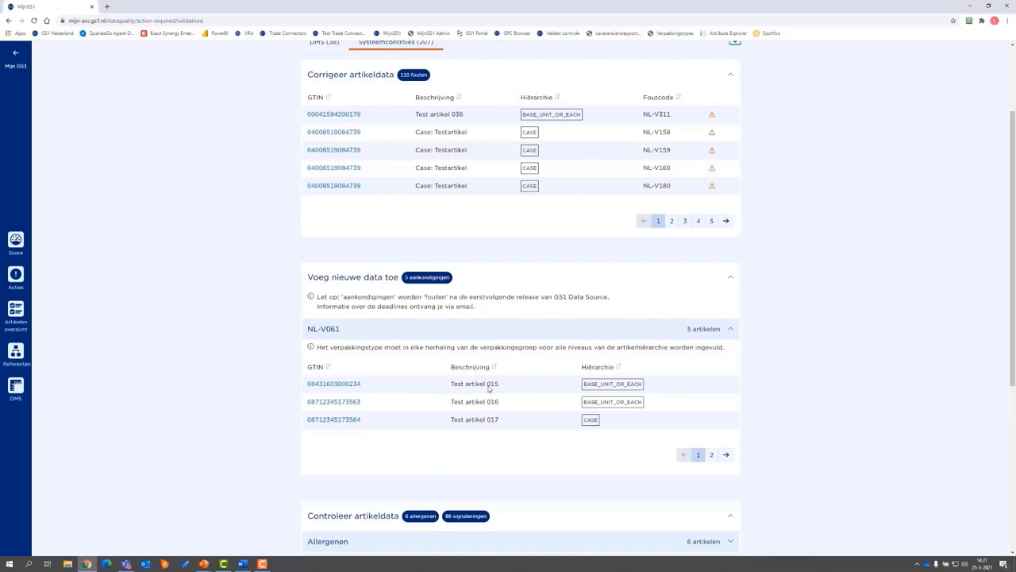
scroll(850, 363, up, 1)
scroll(850, 363, down, 3)
scroll(851, 363, down, 1)
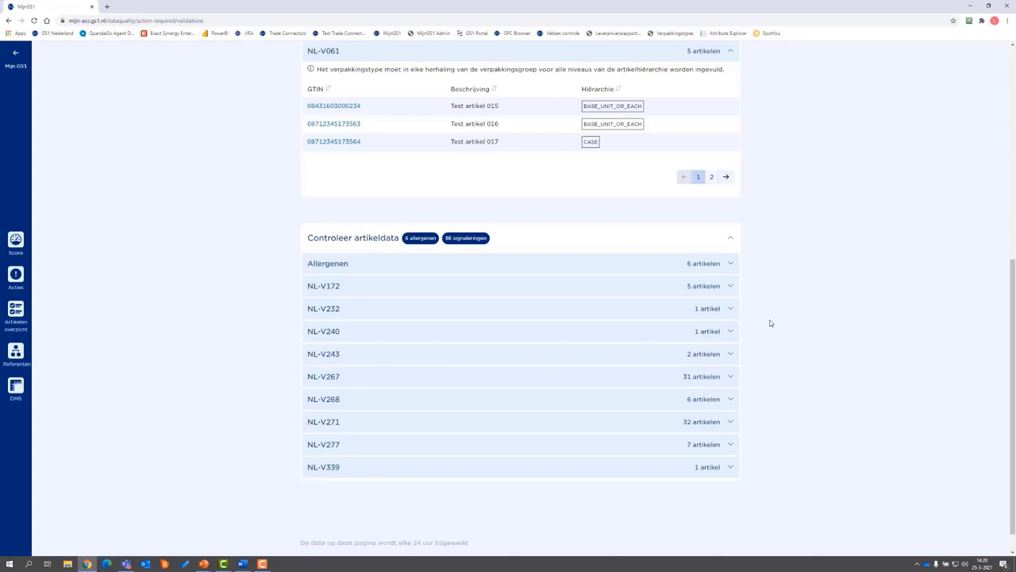
click(731, 332)
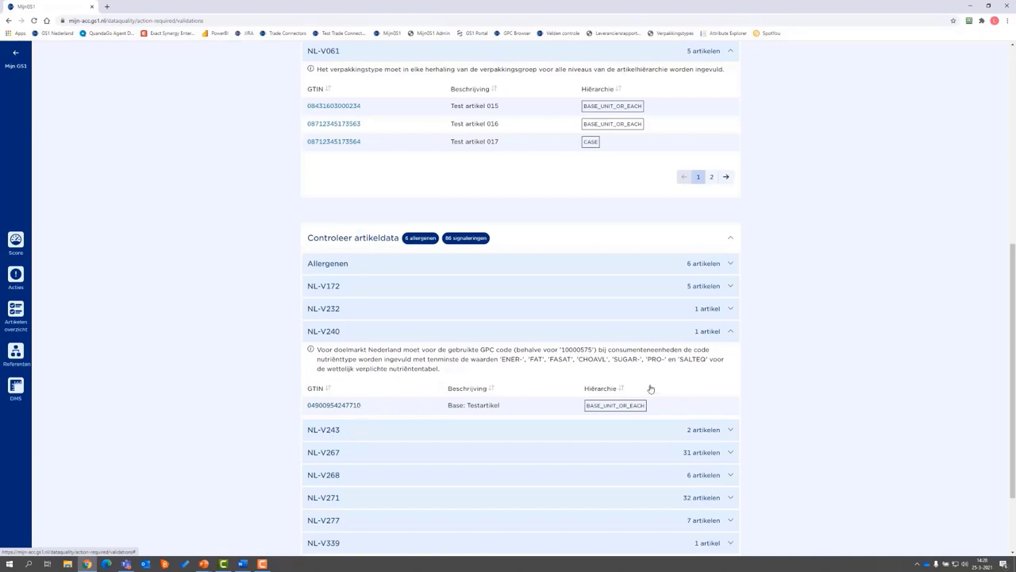
Step: Export the system checks list, read the validation description of the first entry in Excel, and close the spreadsheet
scroll(846, 395, up, 5)
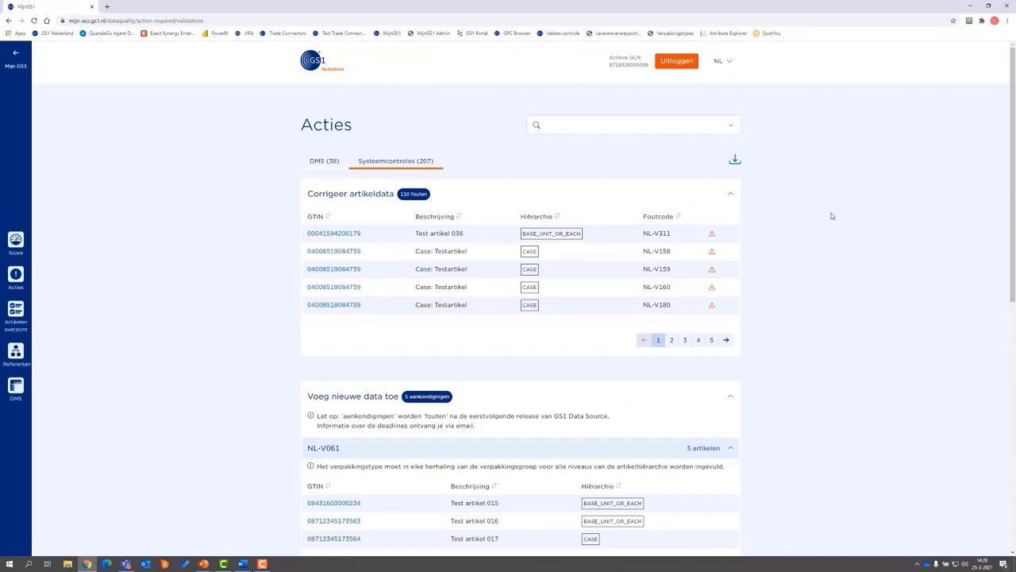
click(736, 162)
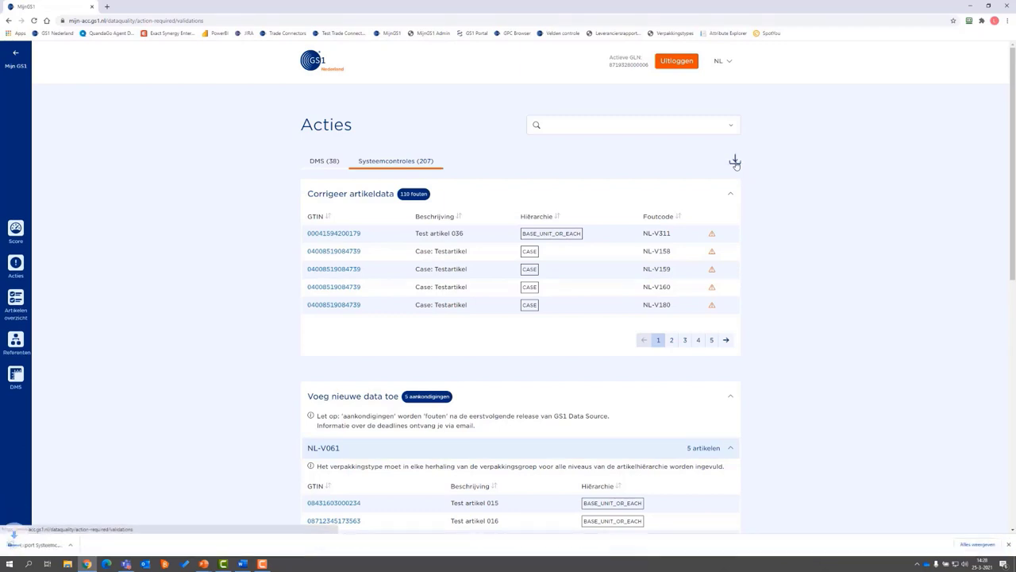
click(46, 546)
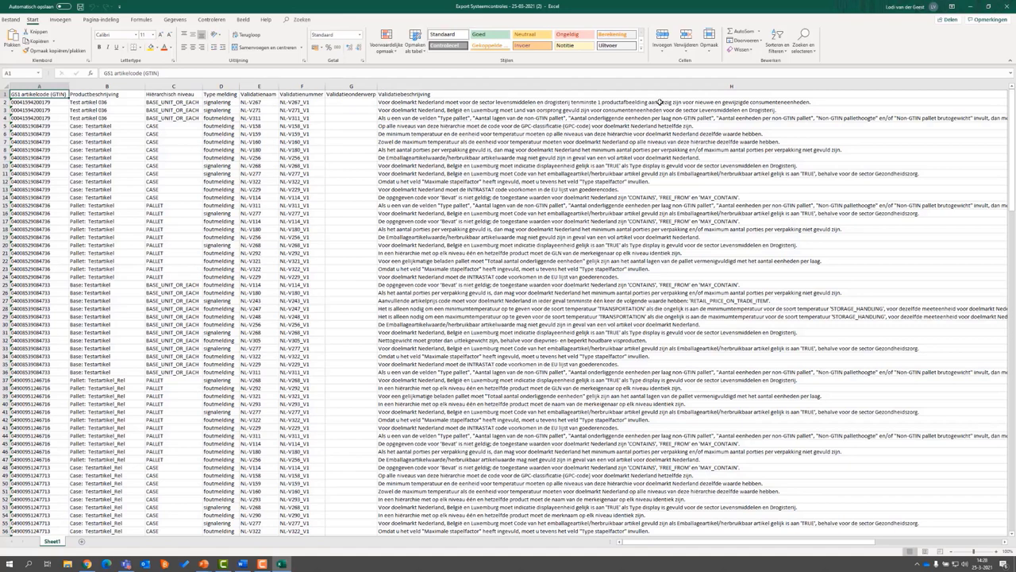
click(413, 102)
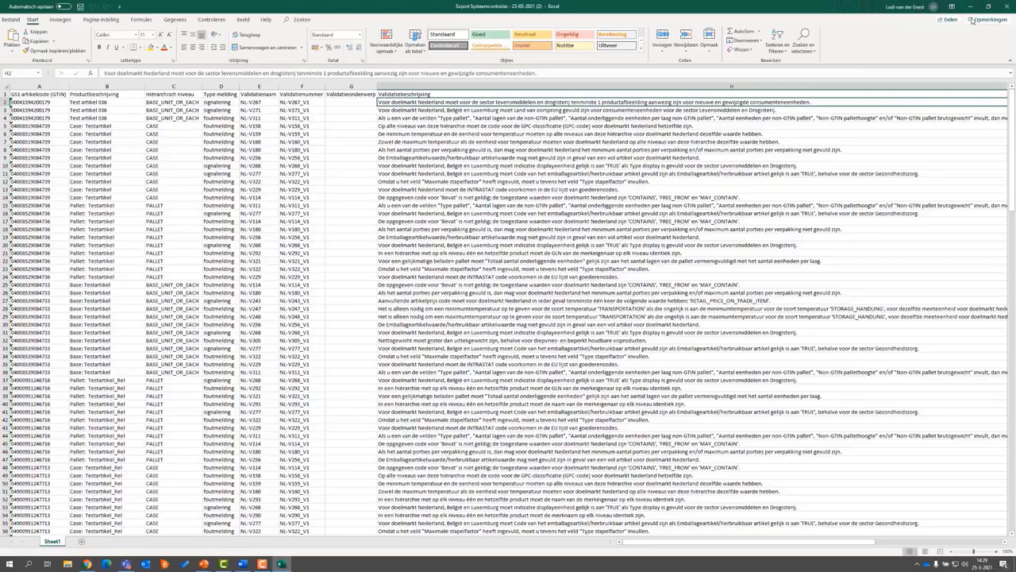
click(1009, 7)
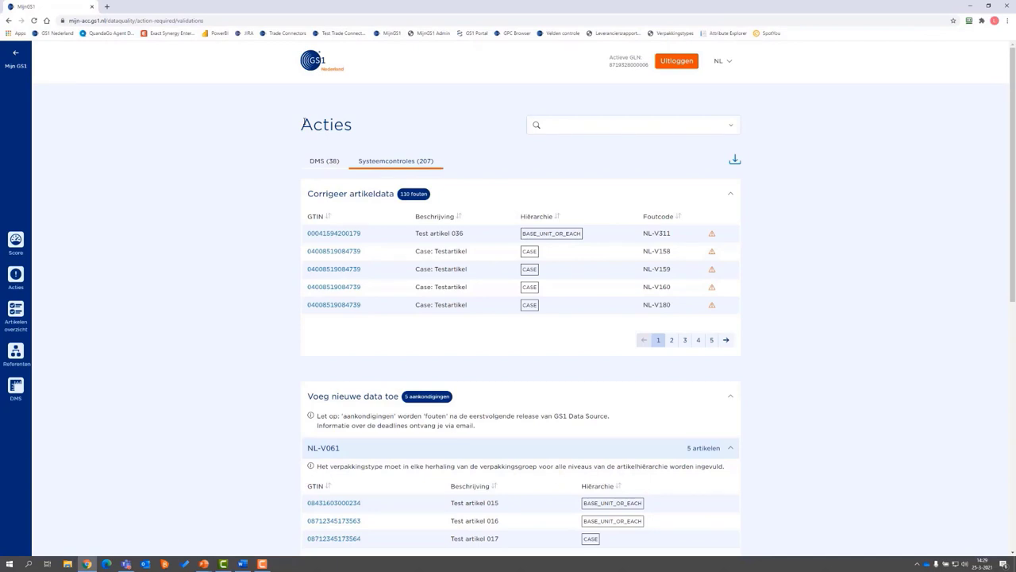
Step: Revisit the score and DMS actions pages, then filter the article overview by check type Logistieke informatie
click(16, 246)
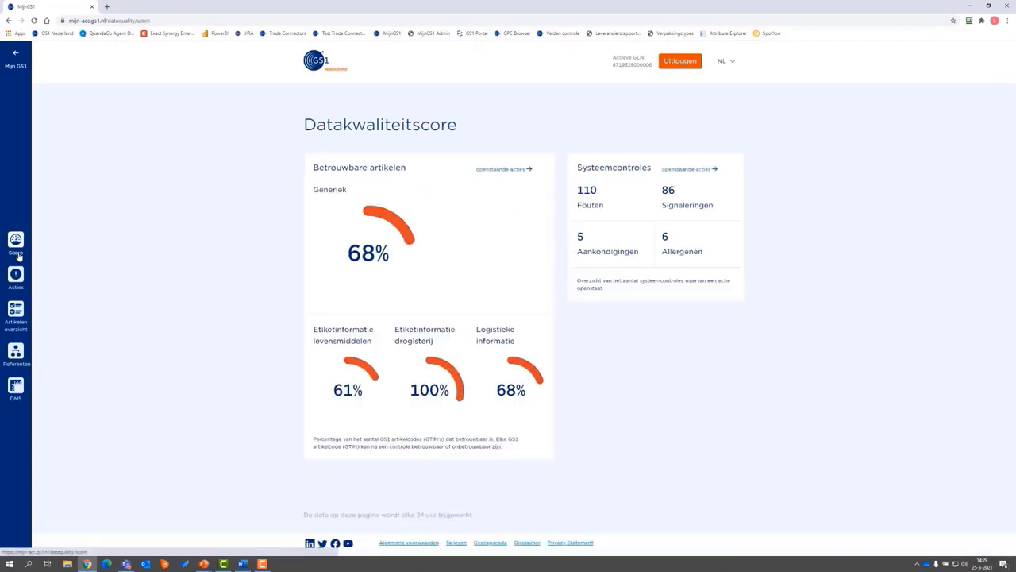
click(509, 175)
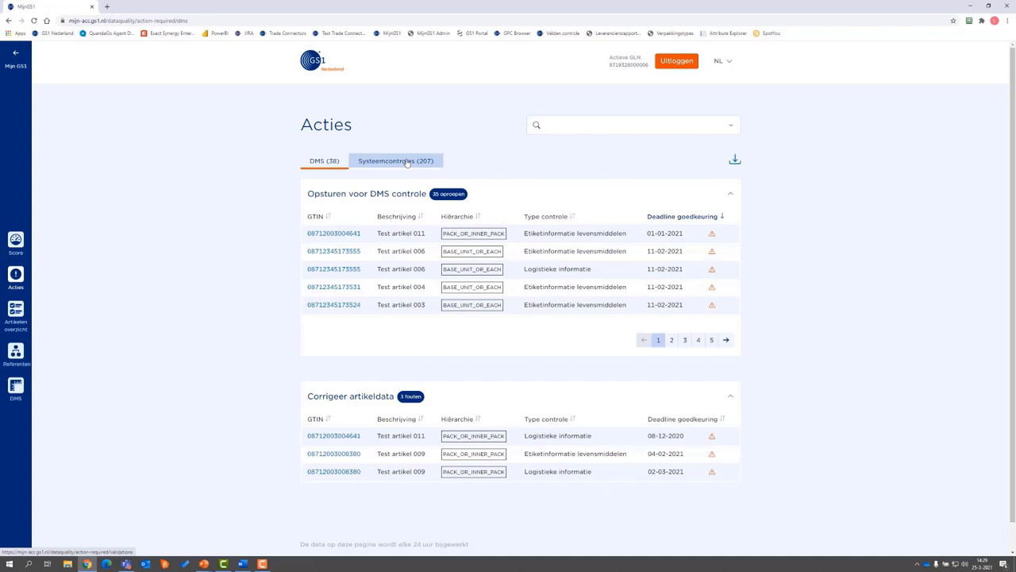
click(18, 317)
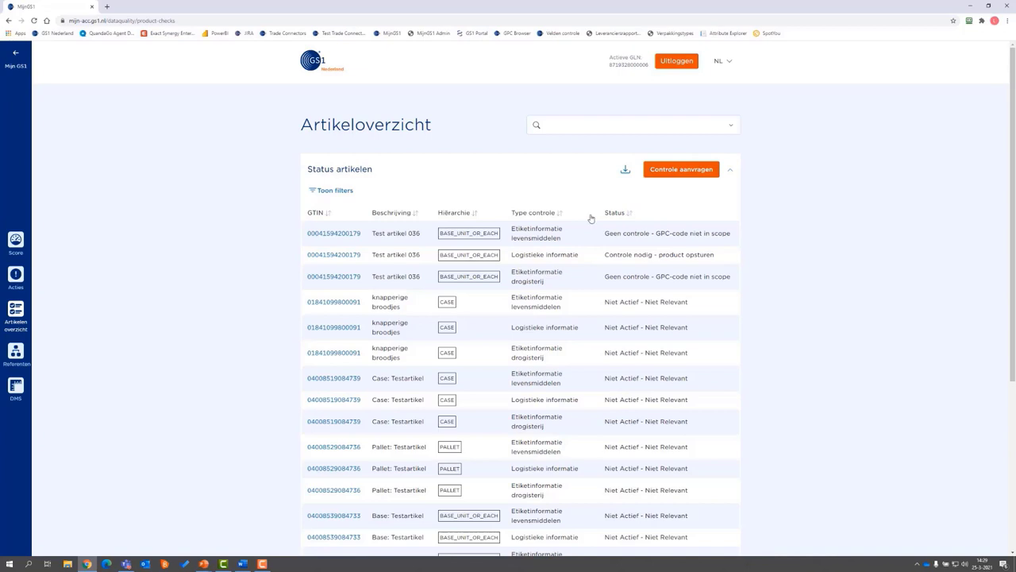
click(329, 194)
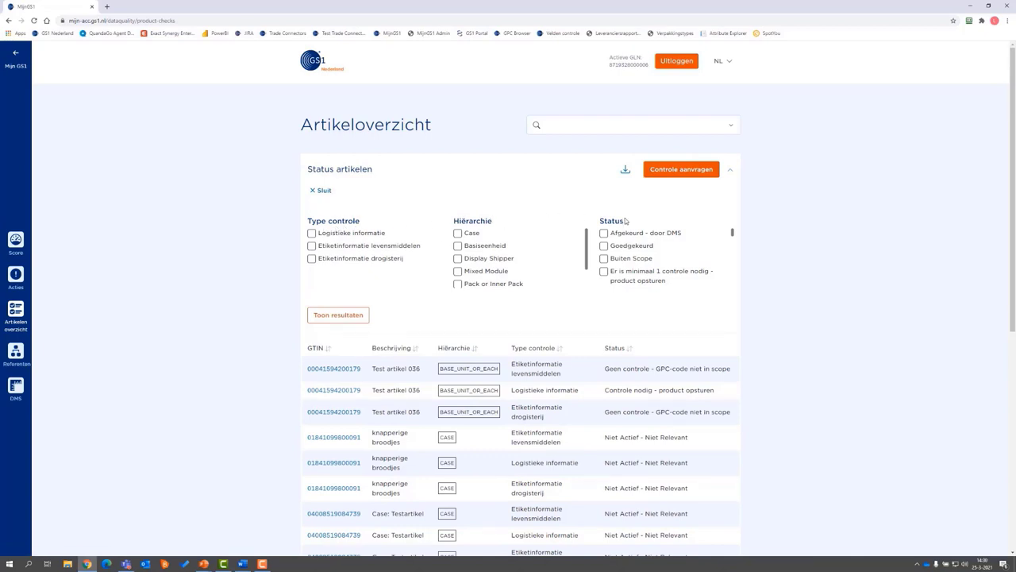
click(312, 235)
click(340, 315)
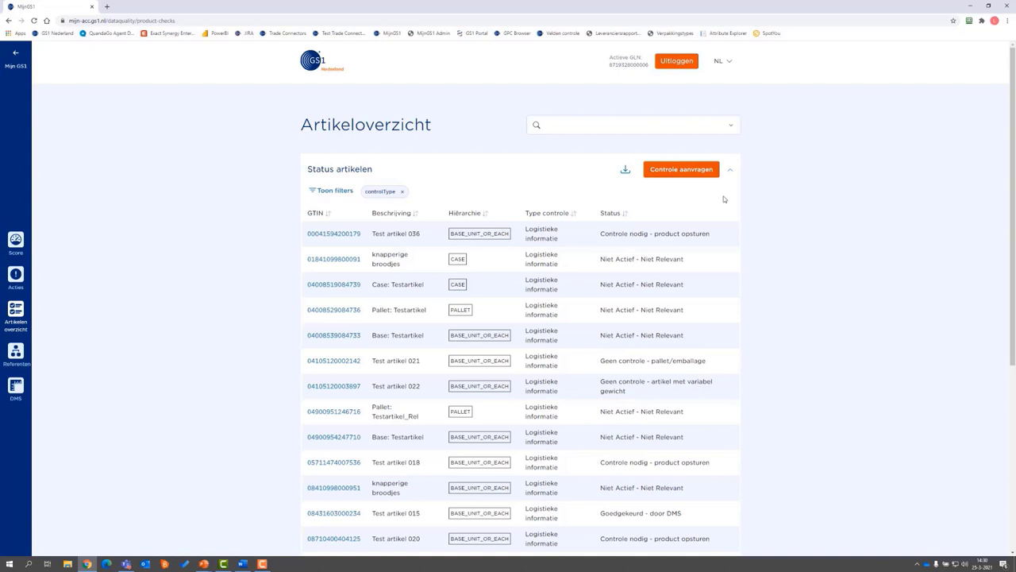
Step: Start a new check request with Logistieke informatie as the type of check and continue to article selection
click(685, 172)
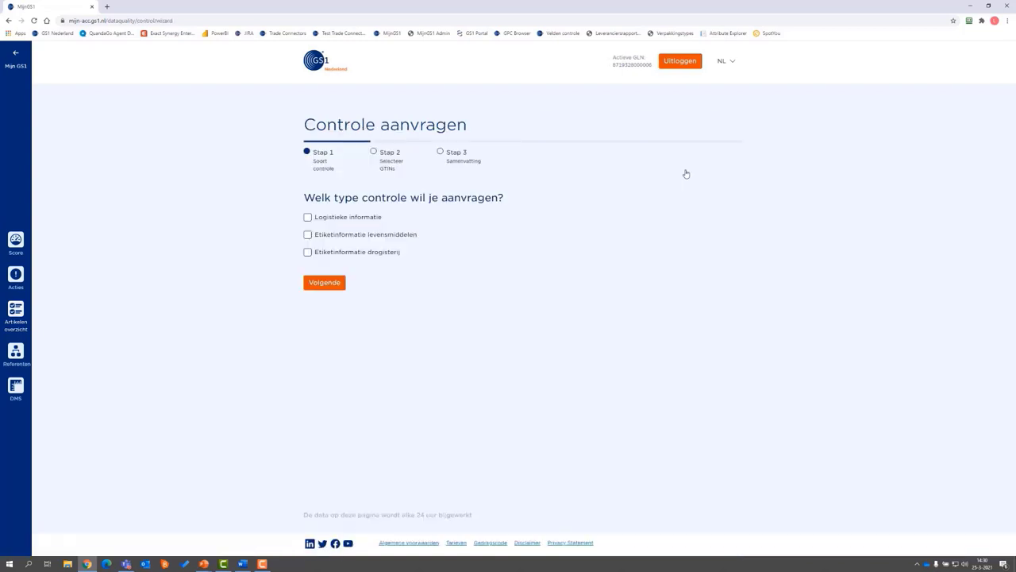
click(375, 220)
click(325, 284)
Step: Add Test artikel 033 from the third page of the article code overview to the check request
click(326, 272)
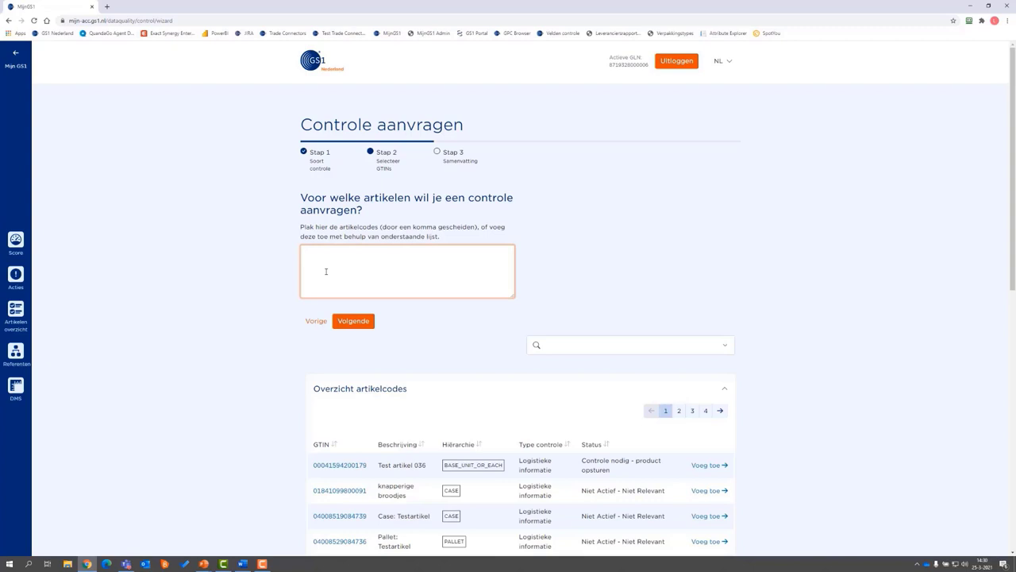
scroll(573, 296, down, 2)
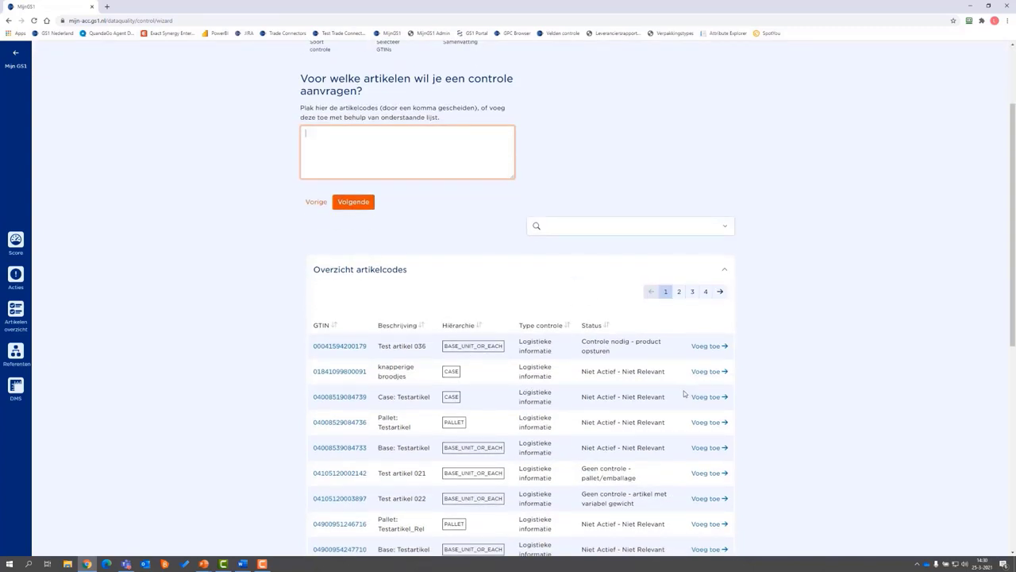
click(692, 291)
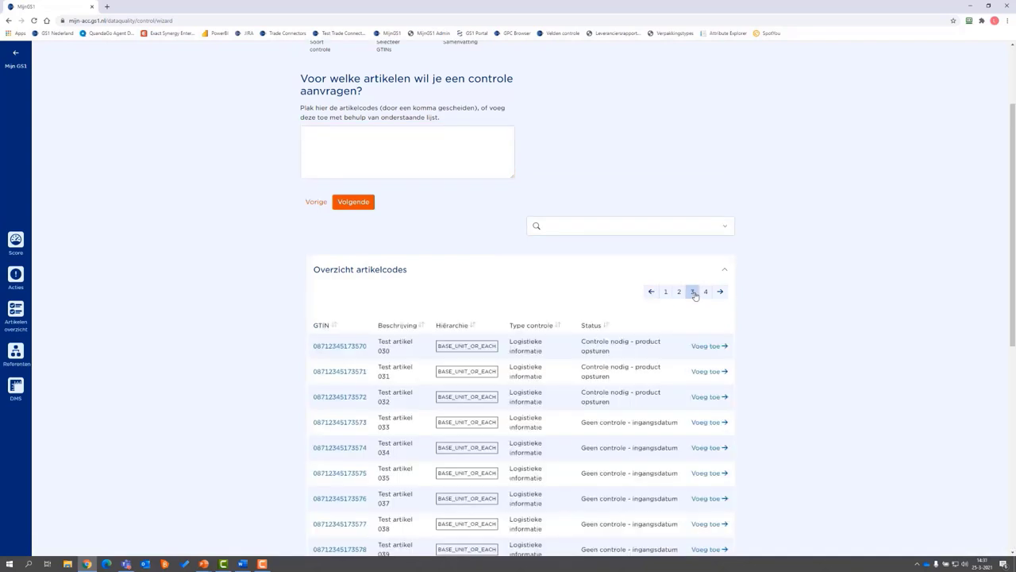
scroll(824, 312, down, 1)
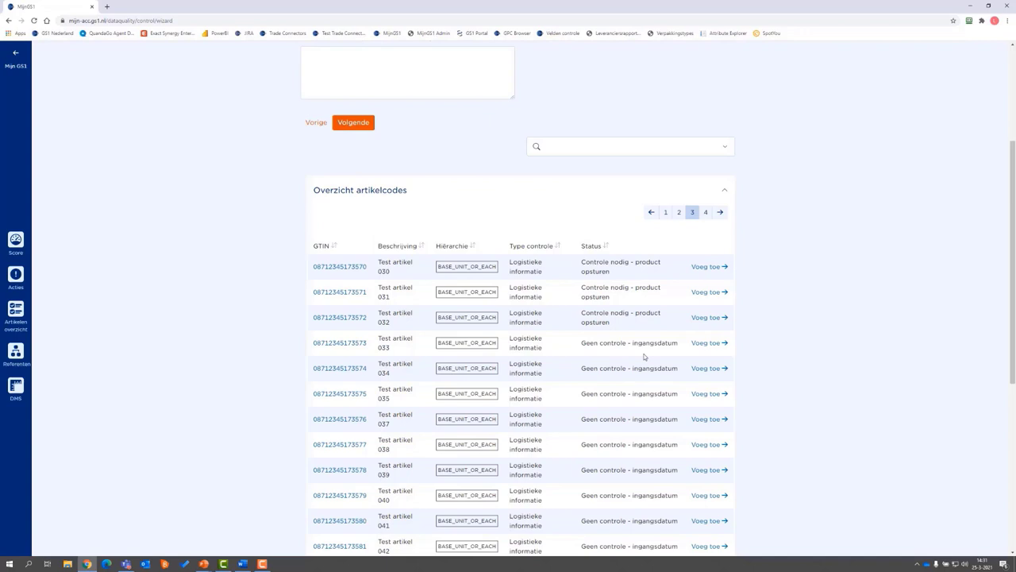
click(709, 344)
scroll(916, 349, up, 2)
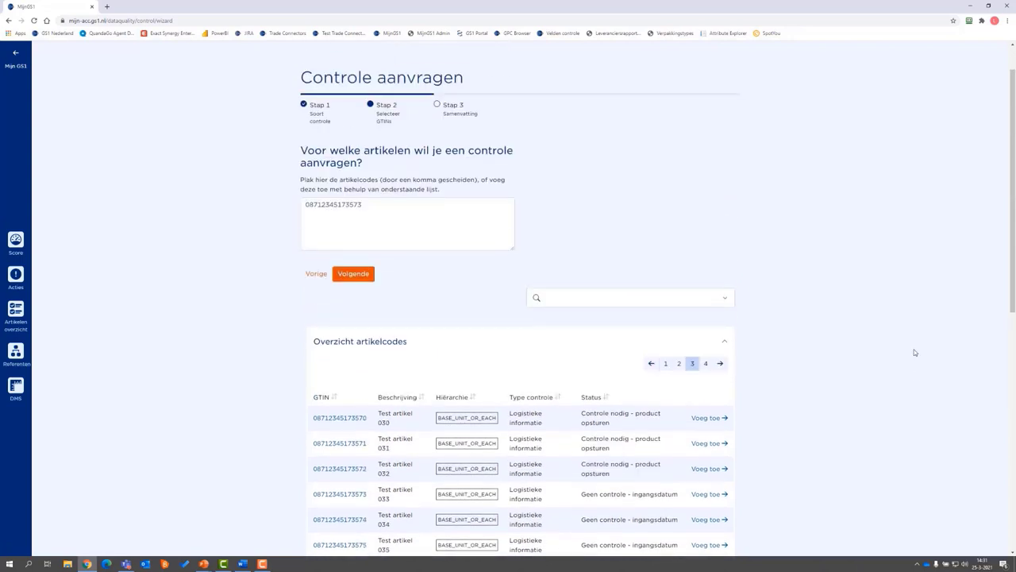
Step: Continue to the summary, submit the check request, and return to the overview of all articles
click(369, 280)
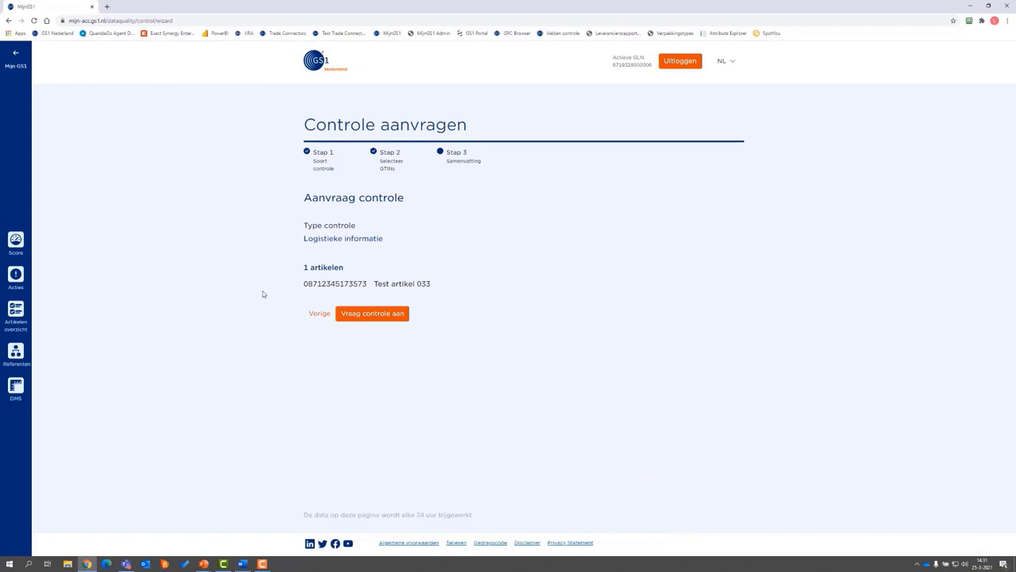
click(394, 315)
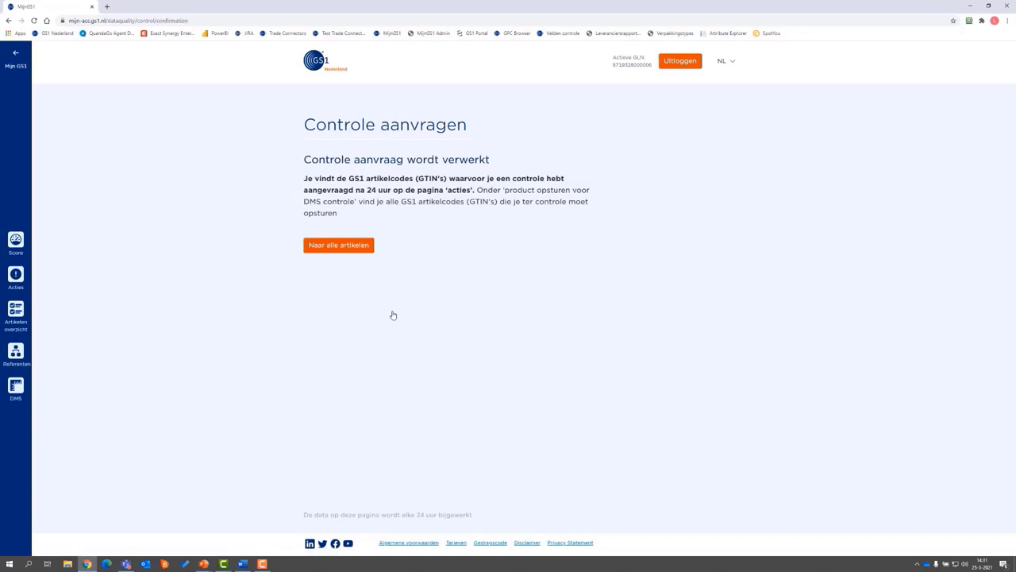
click(352, 246)
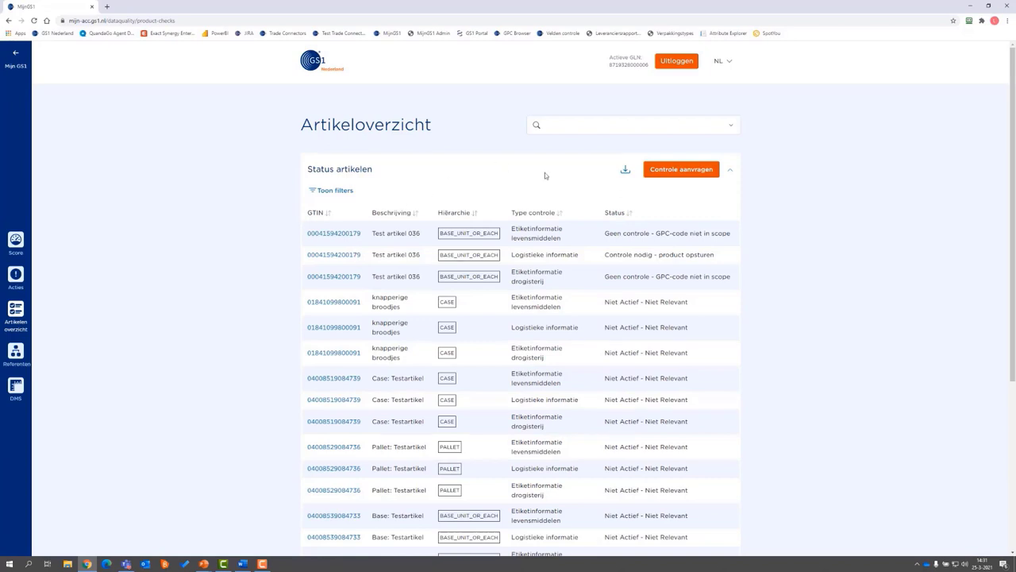
Step: Export the status list of all articles and open the downloaded file in Excel
click(625, 172)
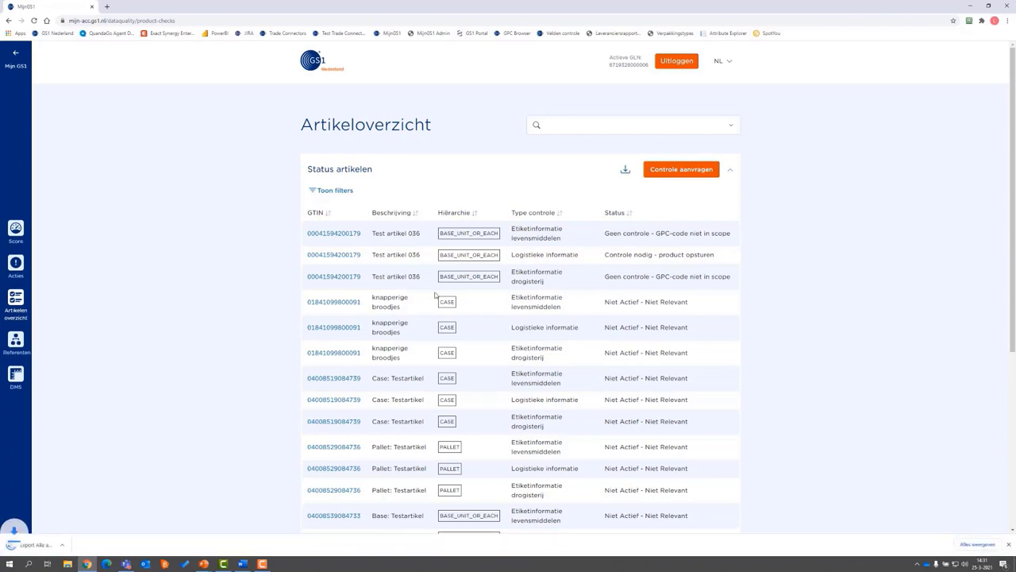
click(48, 544)
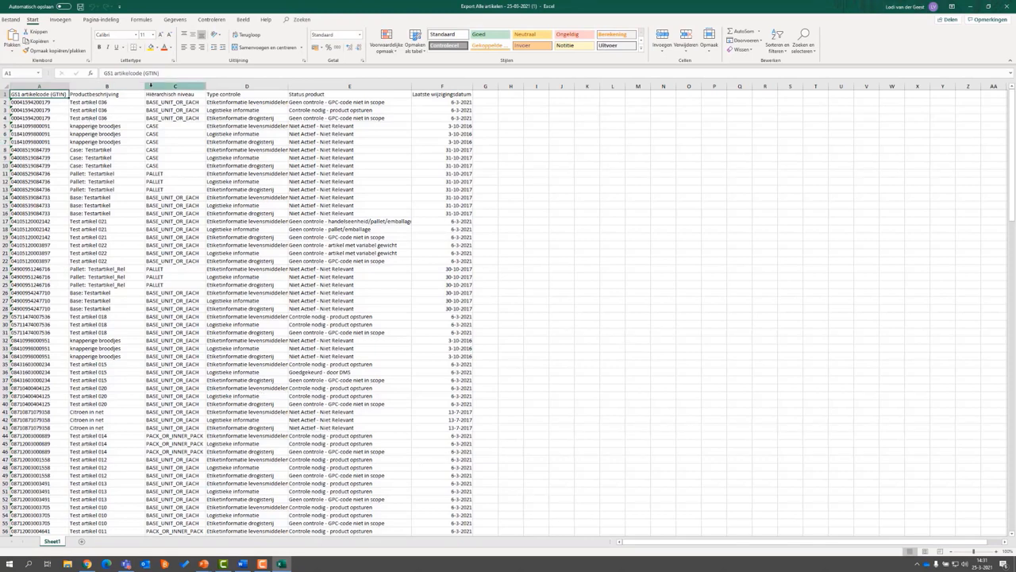
Step: Examine the product status and last change date columns in the exported article list, and close the workbook
click(369, 87)
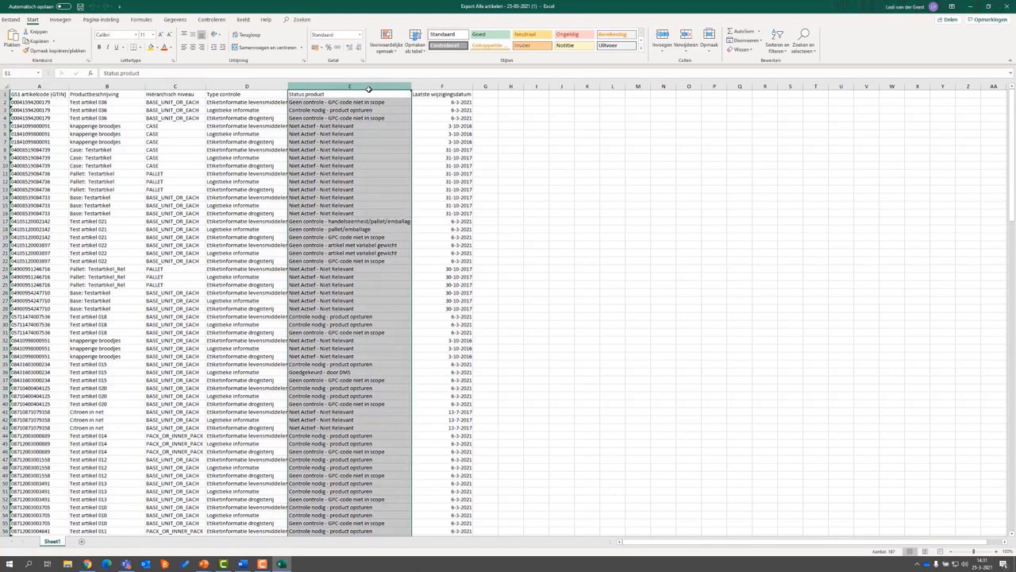
click(367, 220)
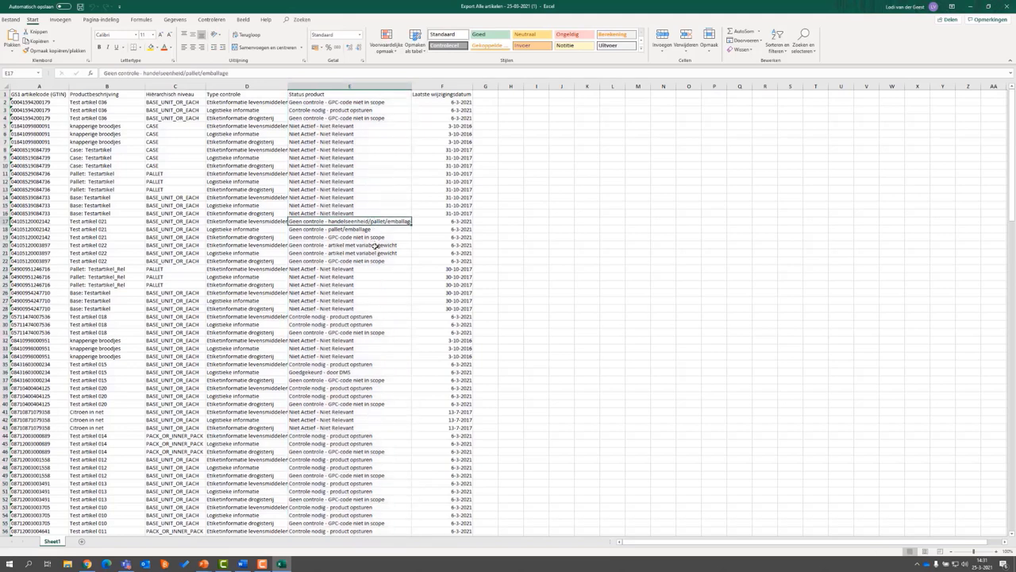
click(362, 325)
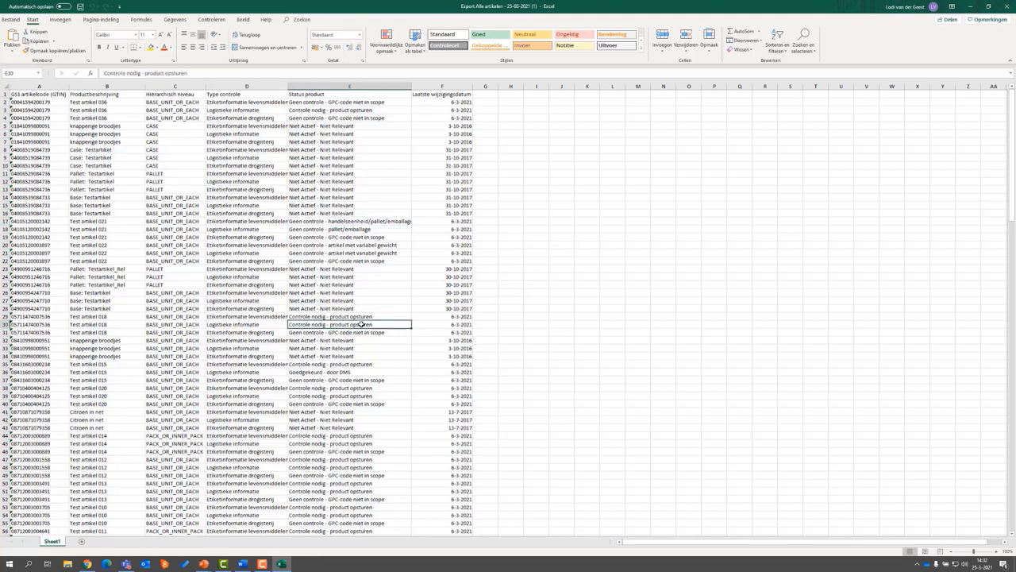
click(348, 372)
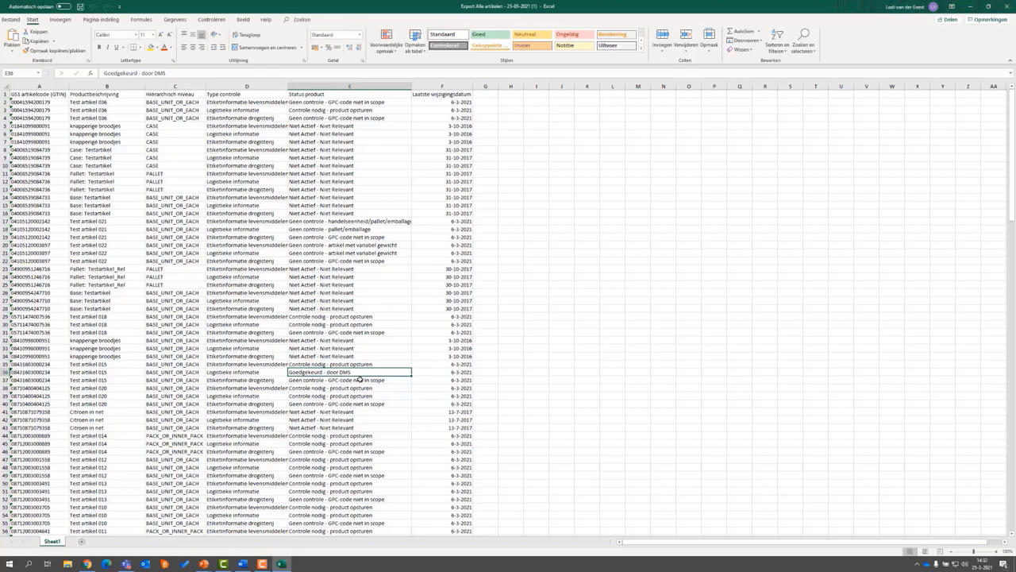
scroll(359, 380, down, 2)
scroll(360, 379, up, 2)
click(462, 86)
click(1005, 6)
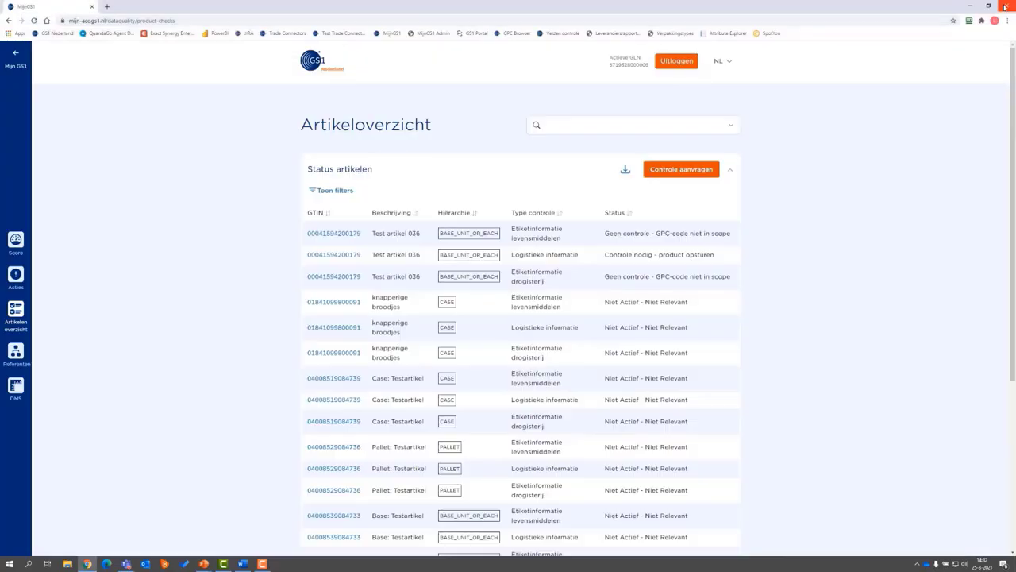
Step: Review the articles with identical dimensions on the Referenten page by expanding and collapsing the groups of Test artikel 036 and Test artikel 015
click(15, 353)
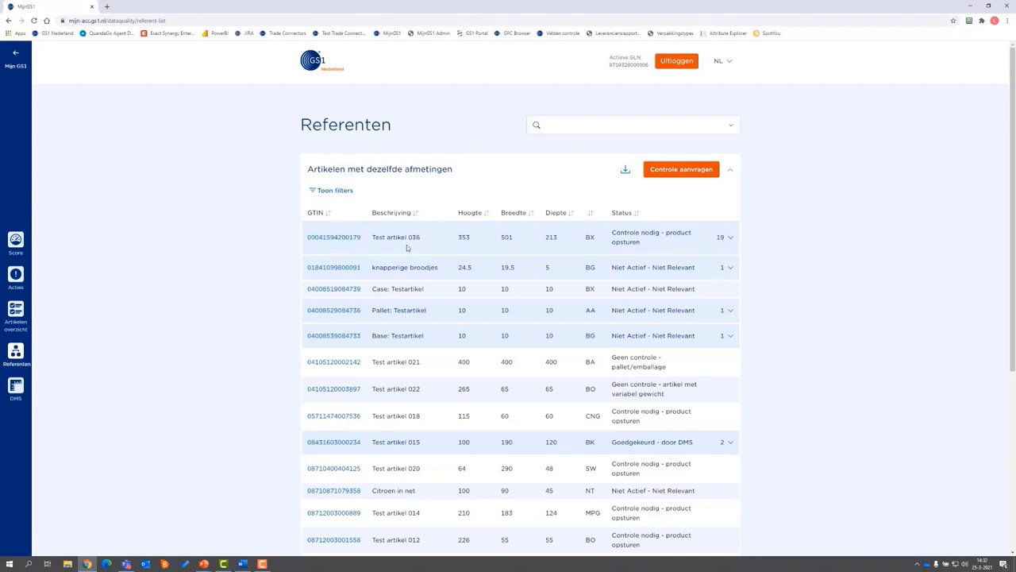
click(730, 240)
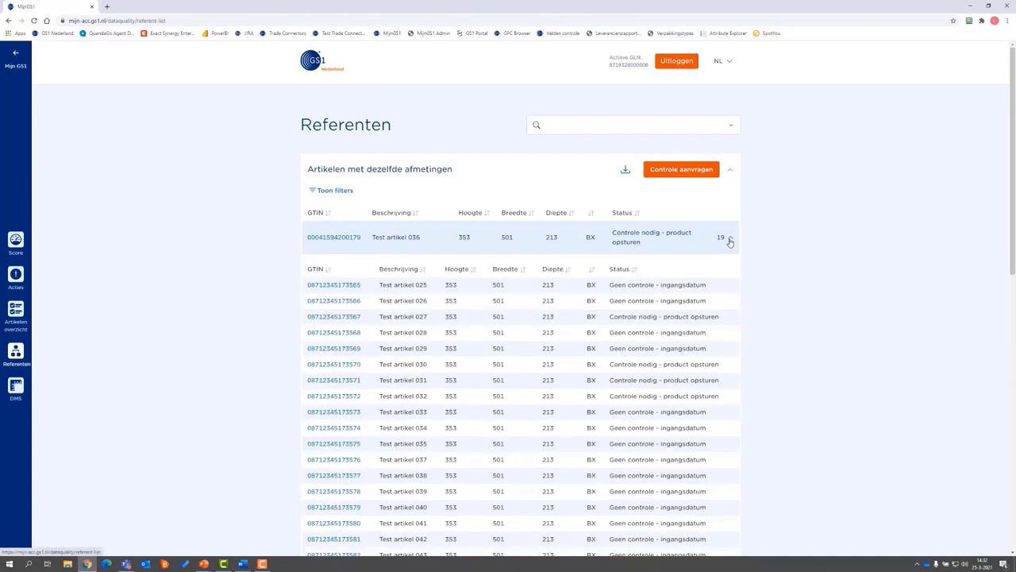
scroll(585, 265, down, 1)
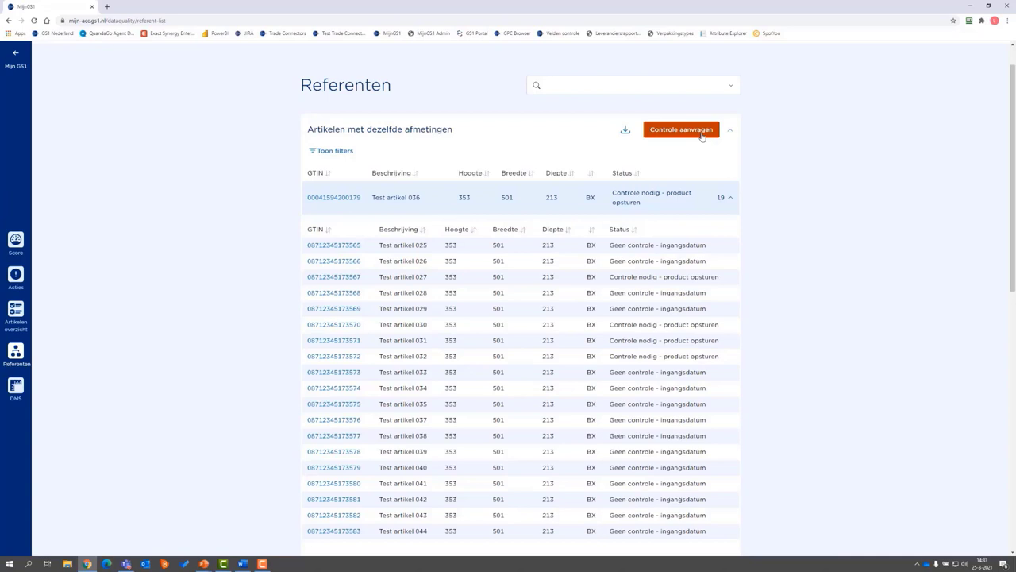
click(730, 200)
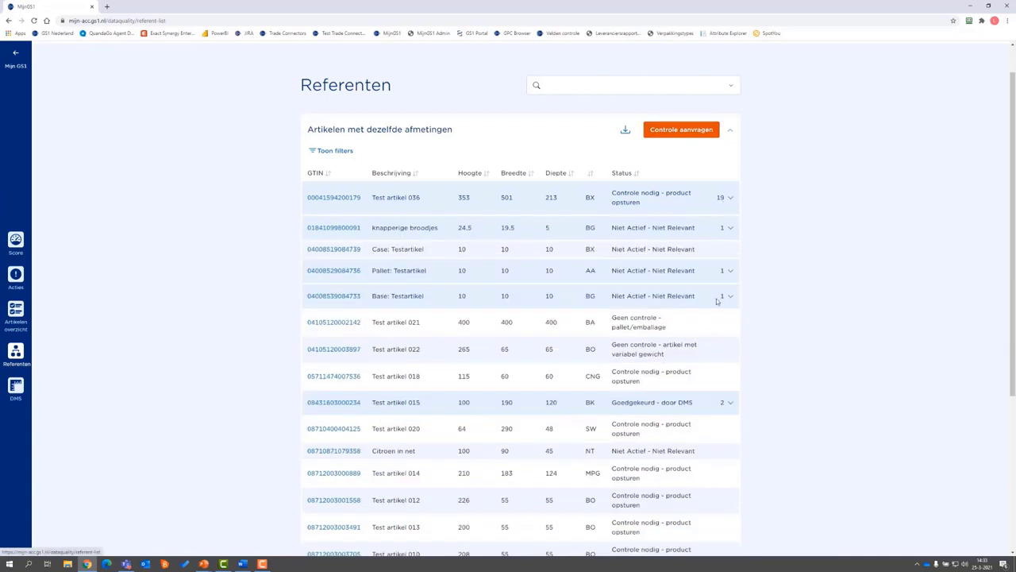
click(732, 404)
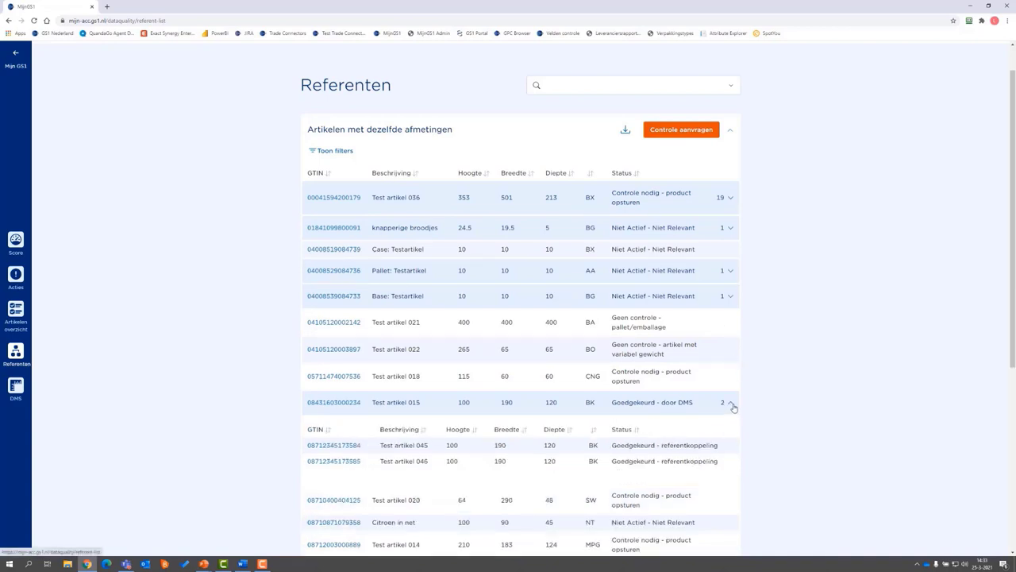
scroll(849, 433, down, 1)
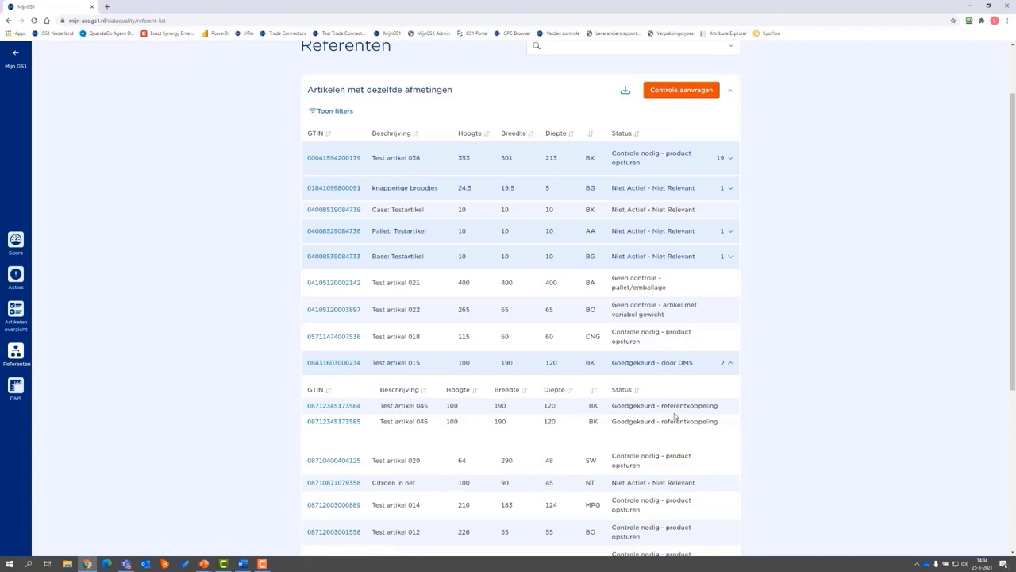
click(730, 364)
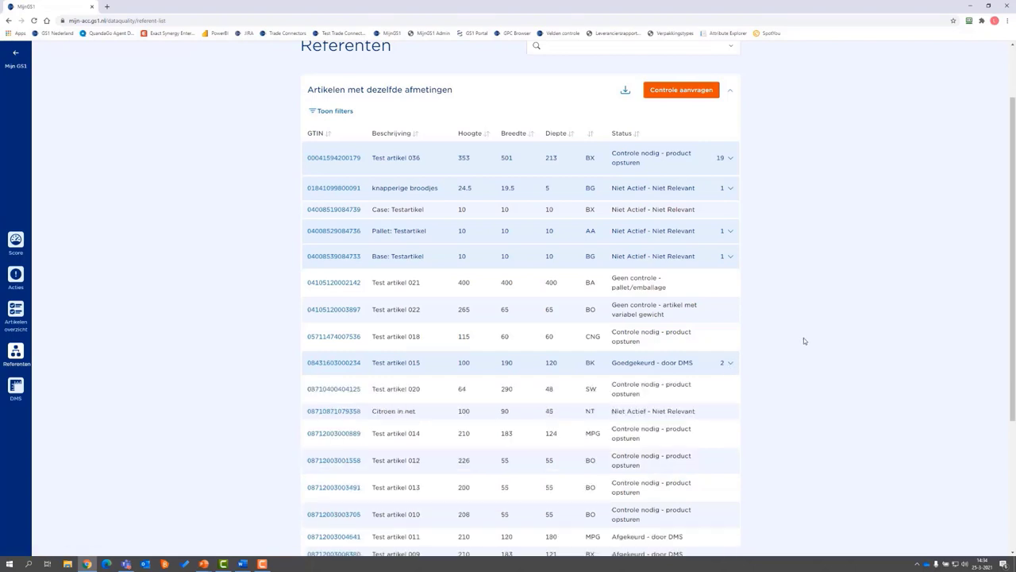
scroll(803, 339, up, 2)
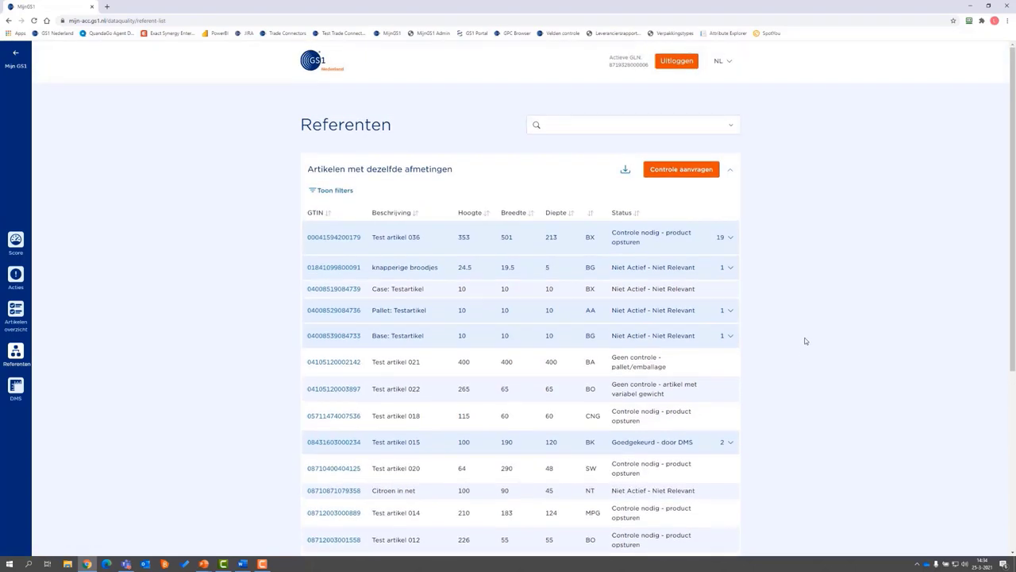
Step: Export the Referenten list, open it in Excel, and select the rows of Test artikel 015, 045 and 046 through the group status column
click(625, 171)
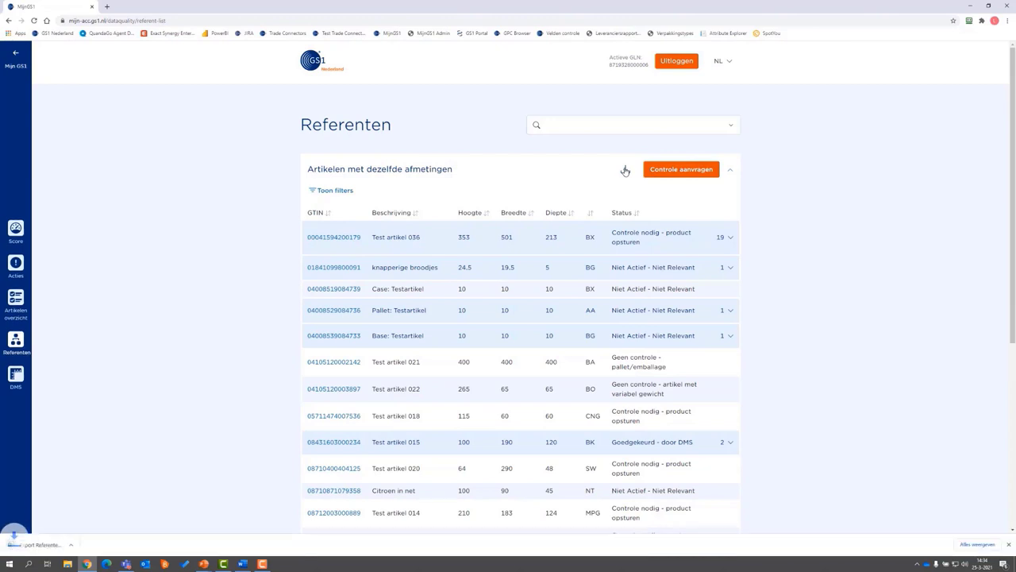
click(48, 545)
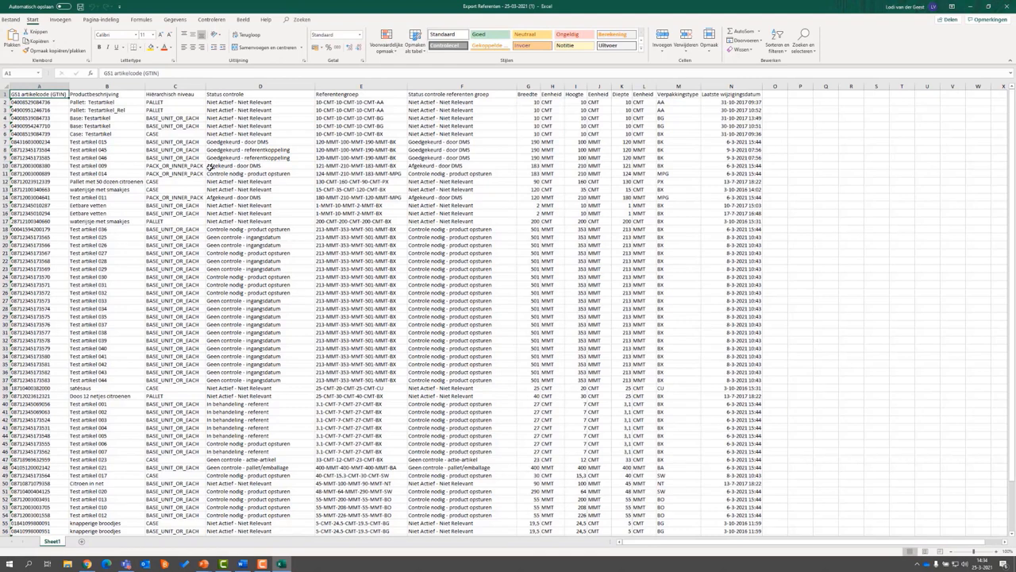
drag(64, 142, 520, 159)
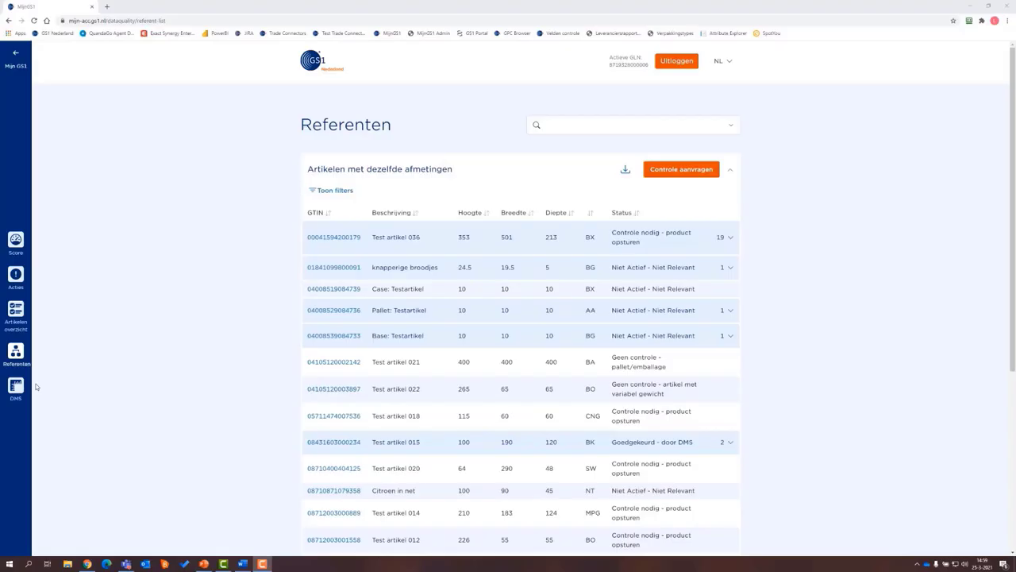
Step: Start a DMS change with Brandbank as the new DMS and Uitbesteding as the contract type, and continue to the details
click(16, 387)
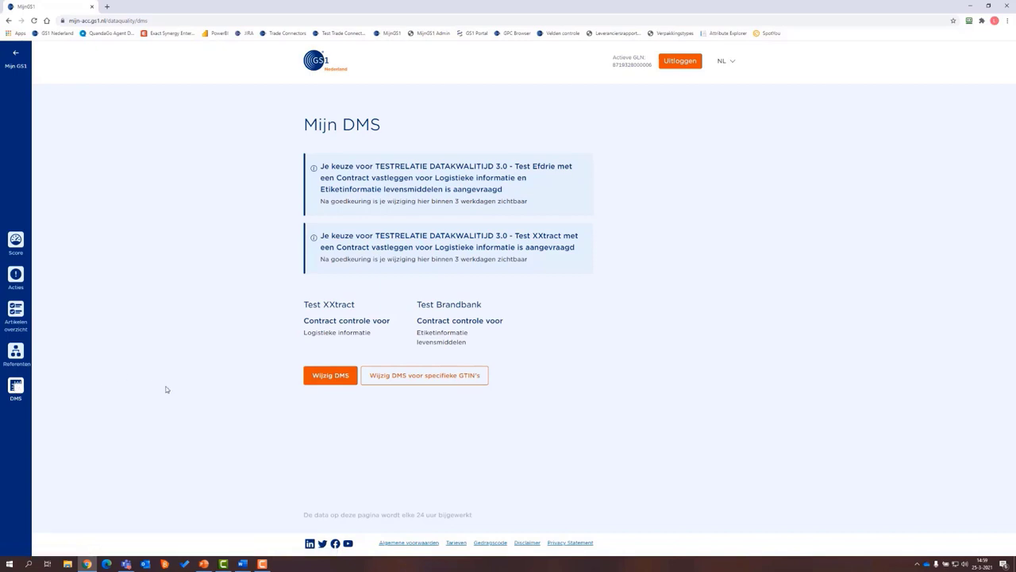
click(324, 376)
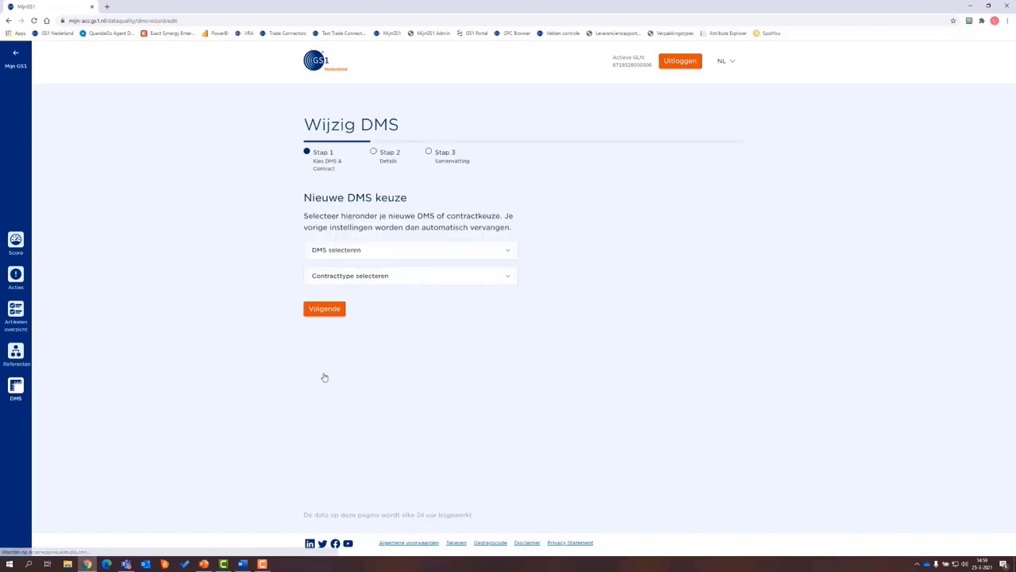
click(497, 253)
scroll(488, 297, down, 3)
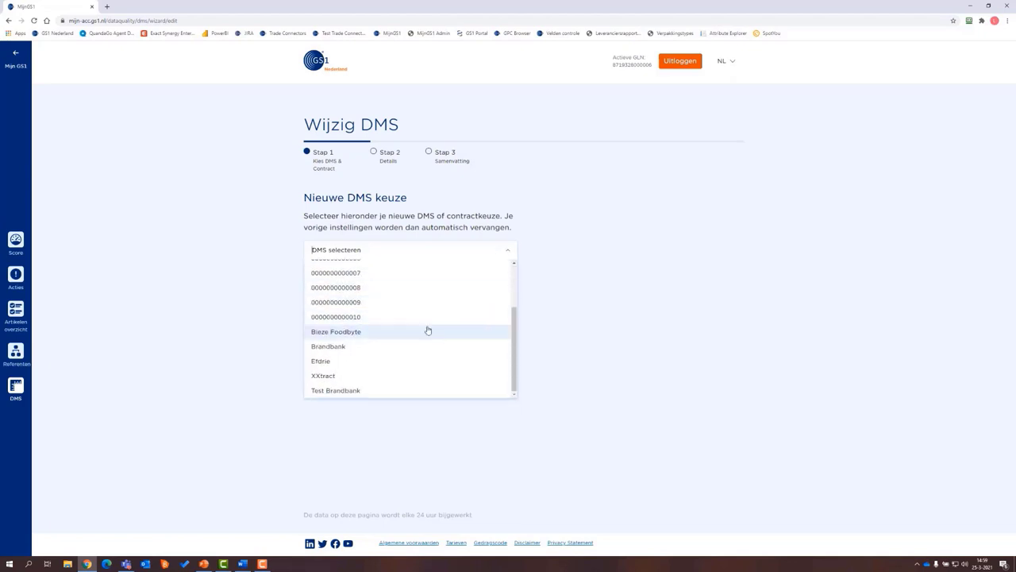
click(392, 346)
click(401, 276)
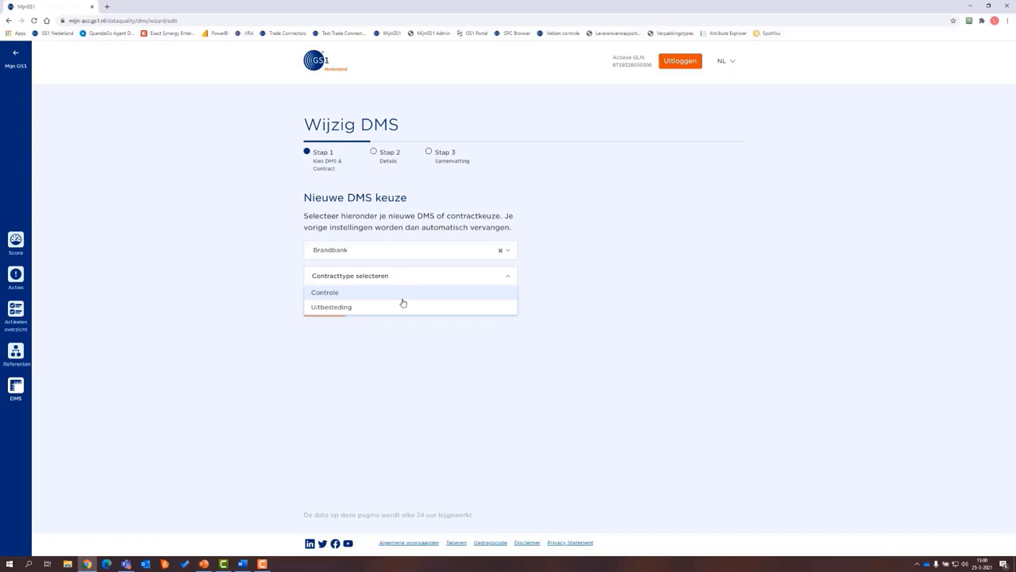
click(390, 308)
click(341, 311)
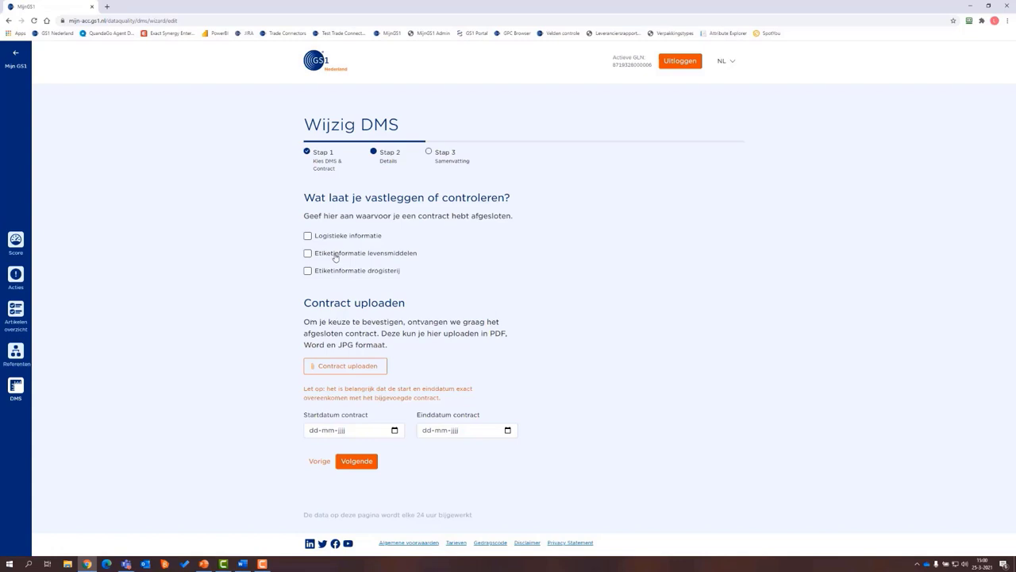
Step: Include Logistieke informatie and Etiketinformatie levensmiddelen in the contract scope and upload Webinar MijnGS1.pdf as the contract
click(336, 236)
click(338, 252)
click(365, 366)
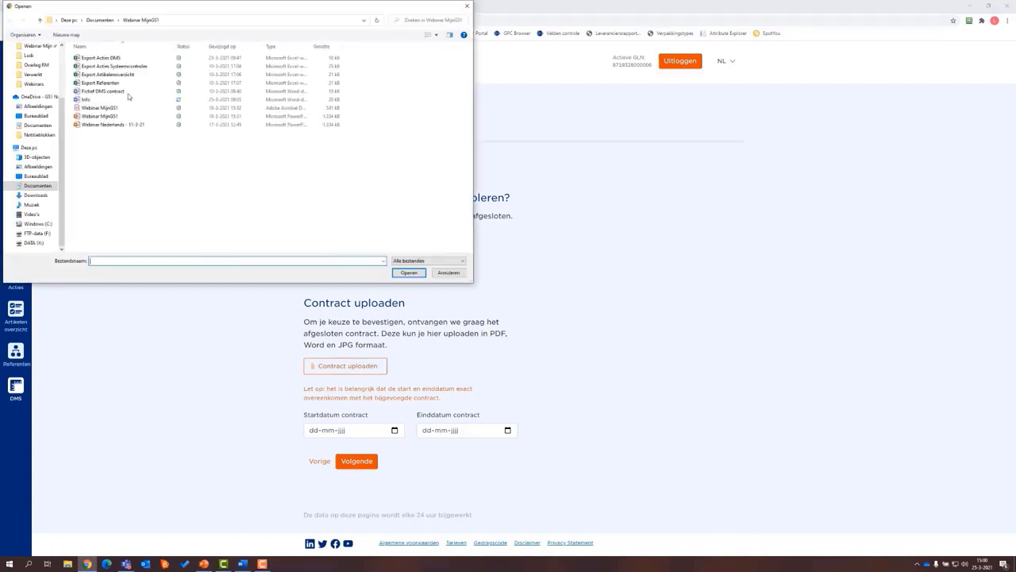
click(128, 108)
click(409, 272)
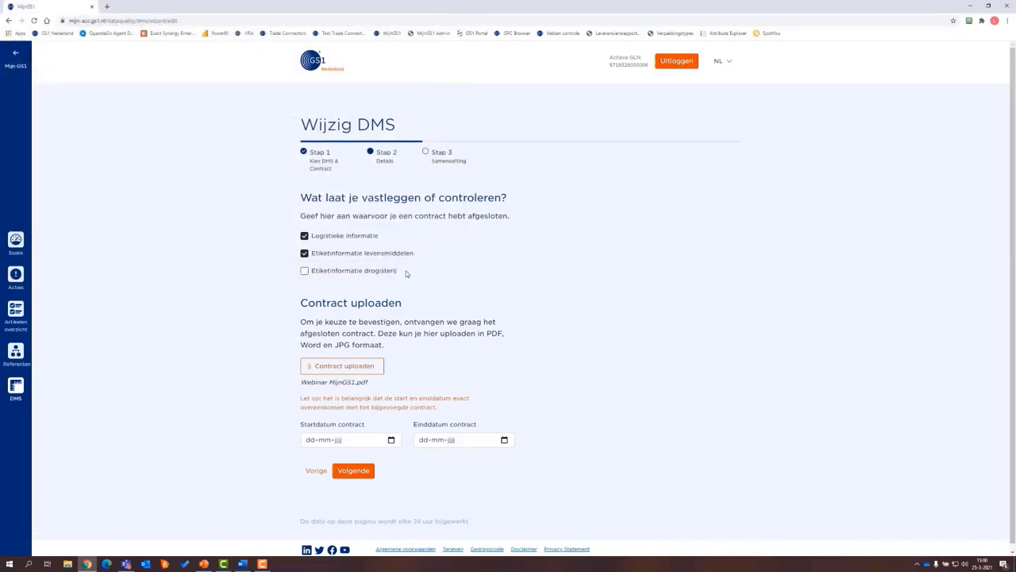